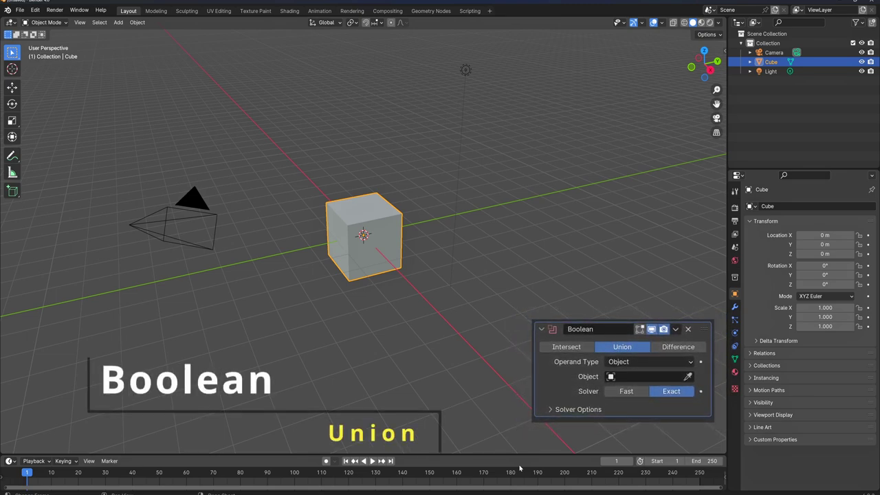
# Step: Delete the default cube, camera and light from the scene
pyautogui.click(433, 282)
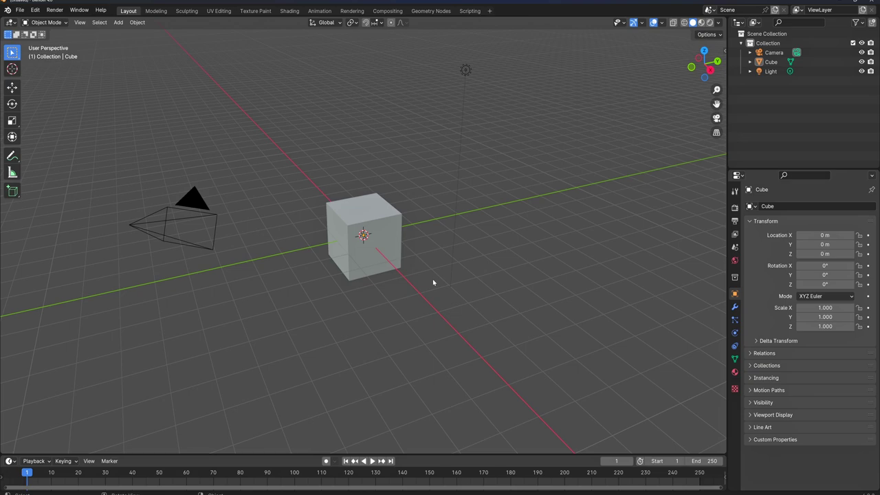
pyautogui.press('a')
pyautogui.press('x')
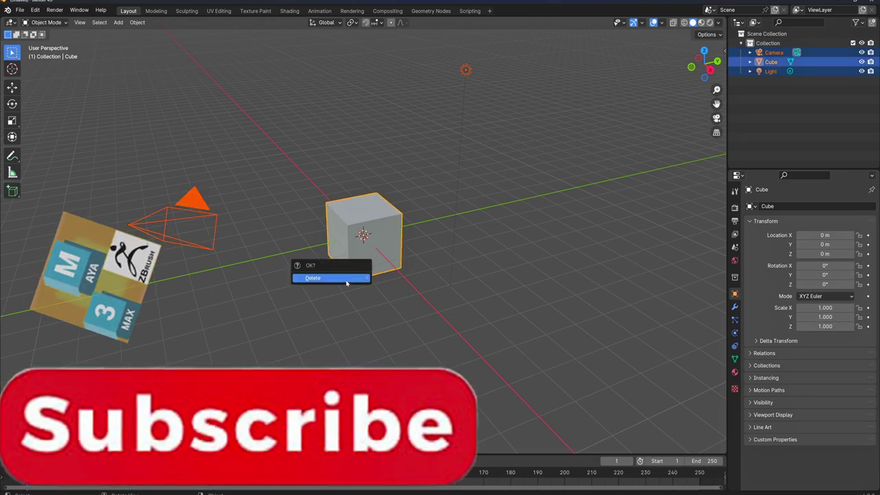
pyautogui.click(347, 278)
# Step: From the top view, add a cylinder mesh at the scene origin
pyautogui.press('KP_7')
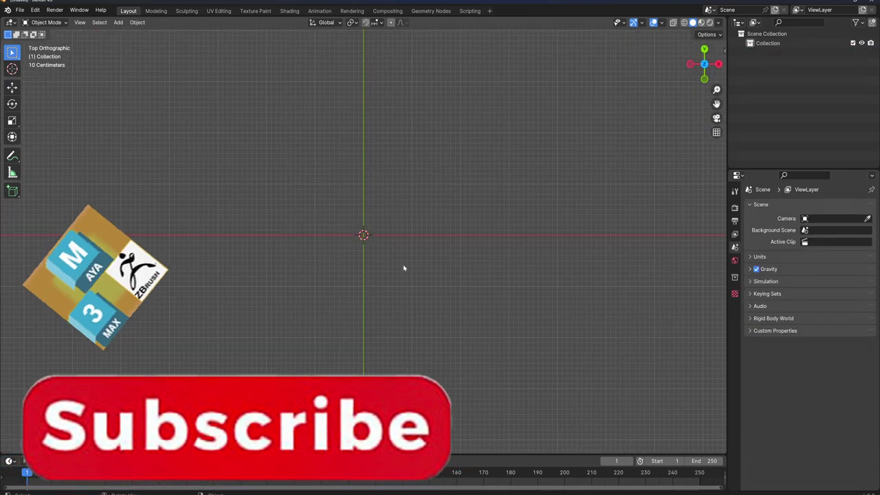
pyautogui.hotkey('shift', 'a')
pyautogui.moveTo(366, 224)
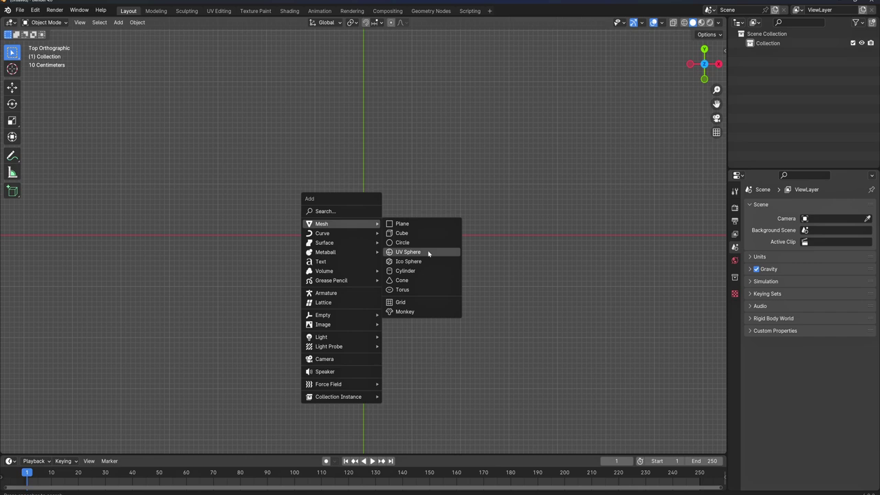
pyautogui.click(418, 269)
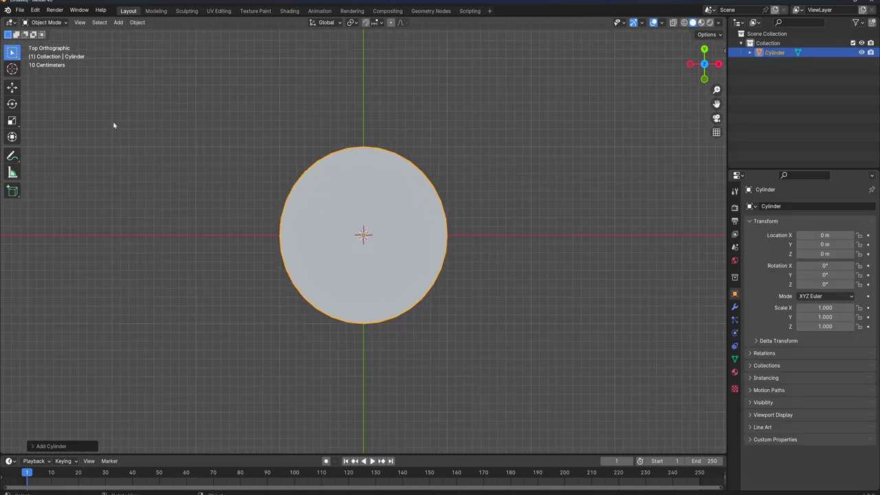
# Step: Delete the top and bottom cap faces of the cylinder in Edit Mode so only the tube wall remains
pyautogui.press('Tab')
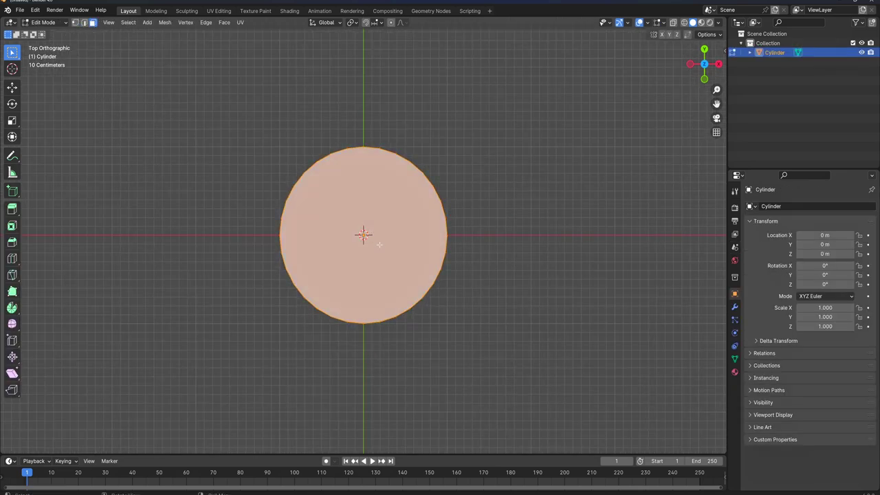
pyautogui.press('z')
pyautogui.click(301, 234)
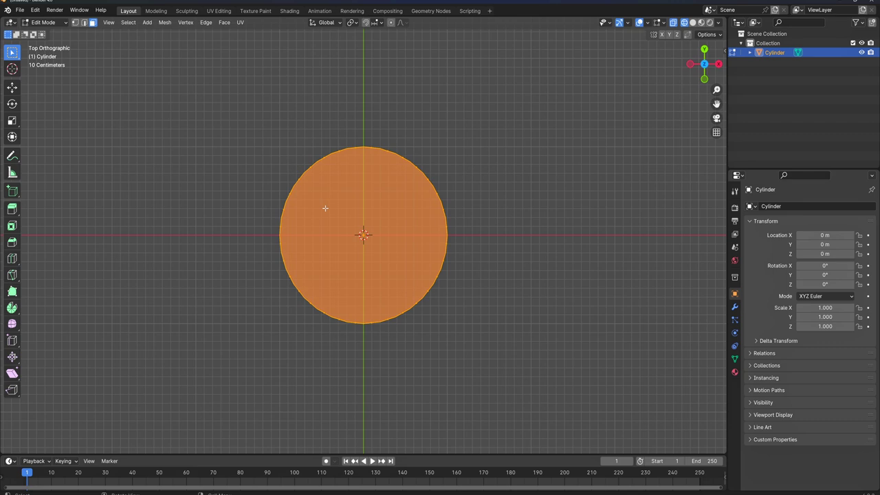
pyautogui.moveTo(328, 213); pyautogui.dragTo(406, 257)
pyautogui.press('x')
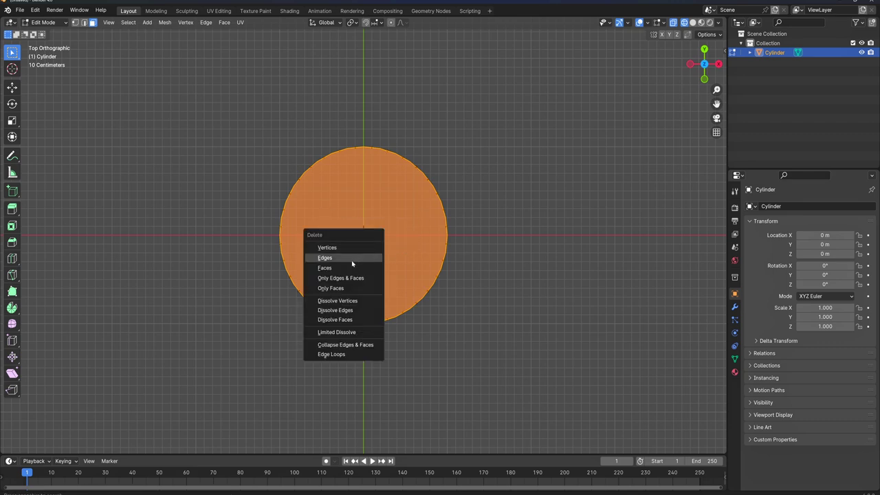
pyautogui.click(351, 267)
pyautogui.scroll(-3, 364, 251)
pyautogui.press('KP_3')
pyautogui.scroll(5, 377, 226)
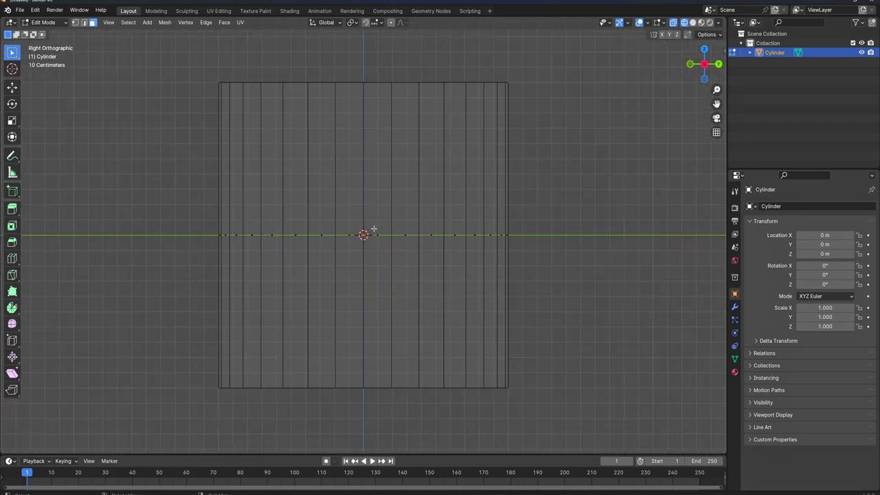
# Step: Switch the viewport back to solid shading and return to Object Mode with no vertices selected
pyautogui.press('z')
pyautogui.click(621, 218)
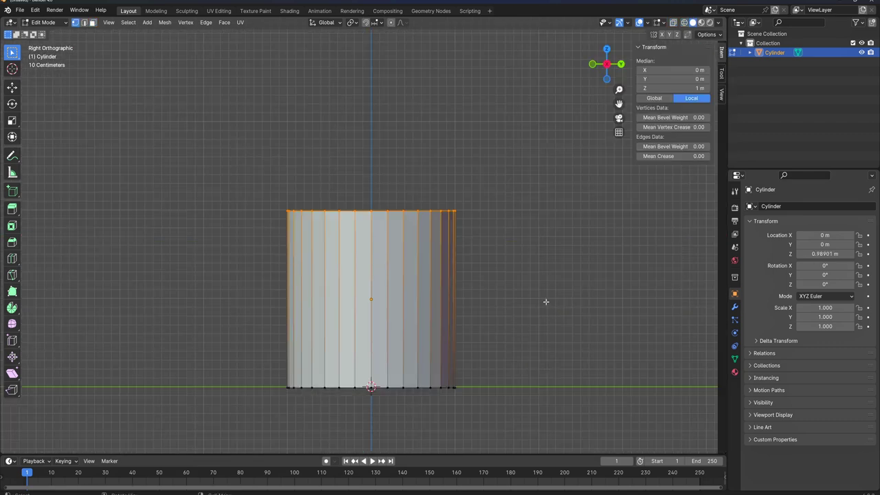
pyautogui.hotkey('alt', 'a')
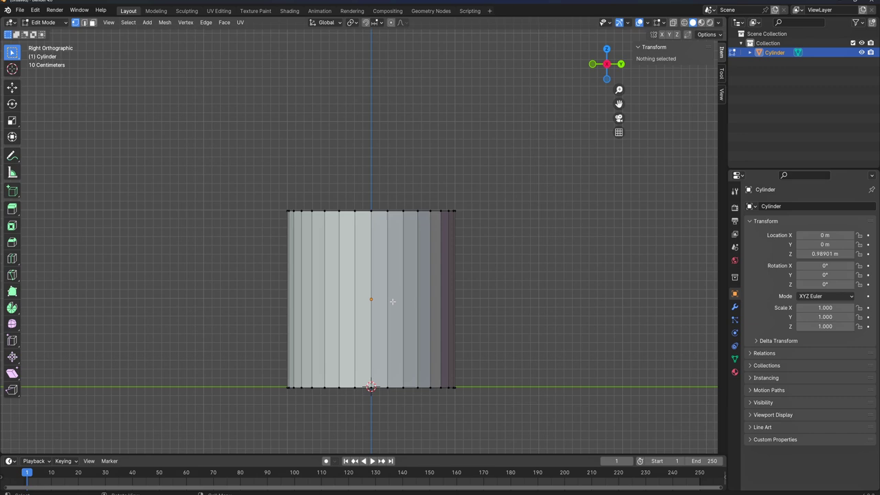
pyautogui.press('Tab')
# Step: Scale the open cylinder along Z by about 2.1, to a height of about 4.19 m
pyautogui.keyDown('shift'); pyautogui.moveTo(403, 297); pyautogui.dragTo(406, 276, button='middle'); pyautogui.keyUp('shift')
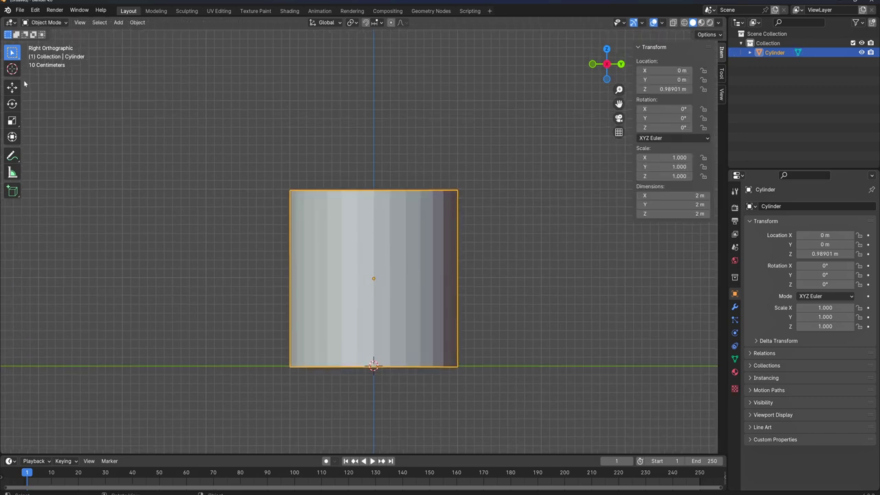
pyautogui.click(12, 120)
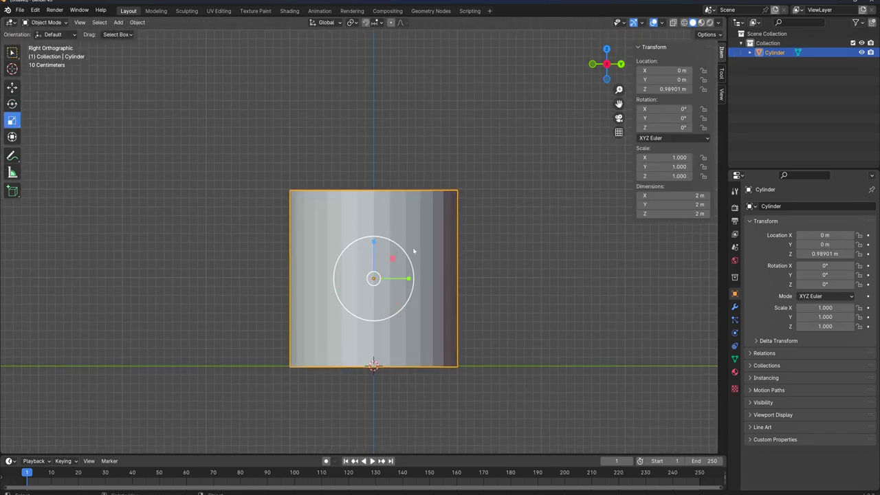
pyautogui.moveTo(374, 244); pyautogui.dragTo(374, 197)
pyautogui.scroll(-2, 379, 213)
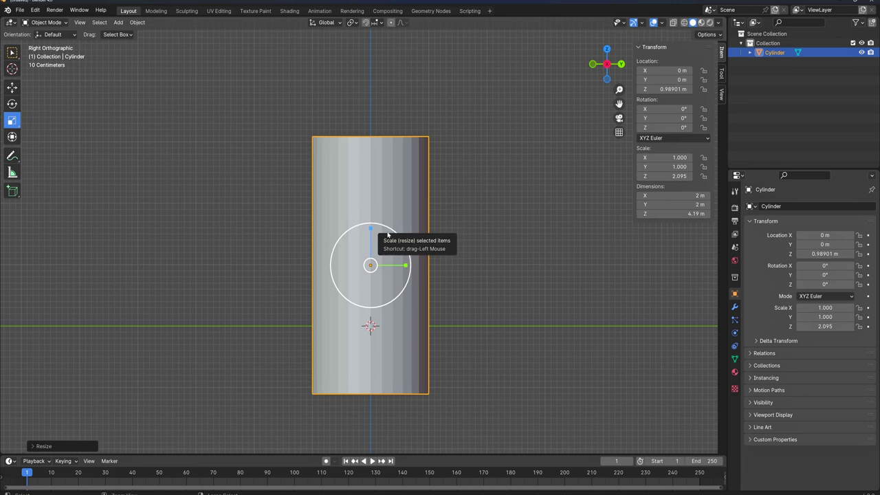
pyautogui.hotkey('ctrl', 'v')
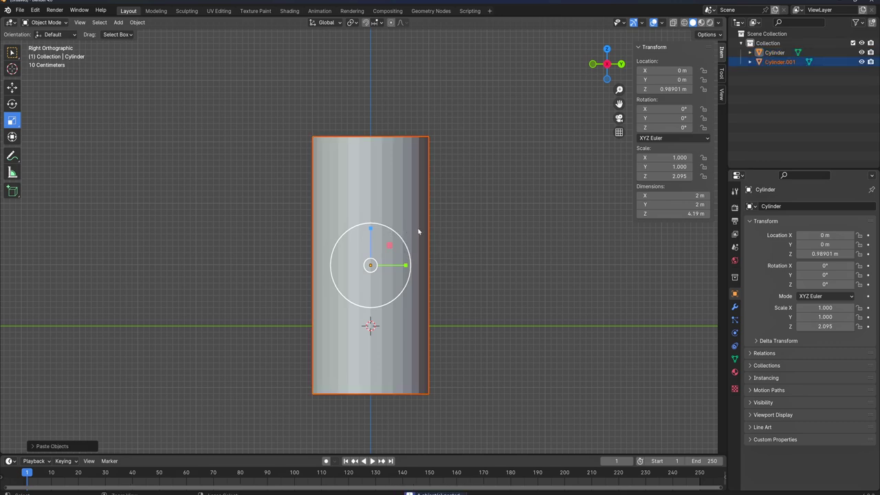
pyautogui.hotkey('ctrl', 'z')
pyautogui.hotkey('ctrl', 'z')
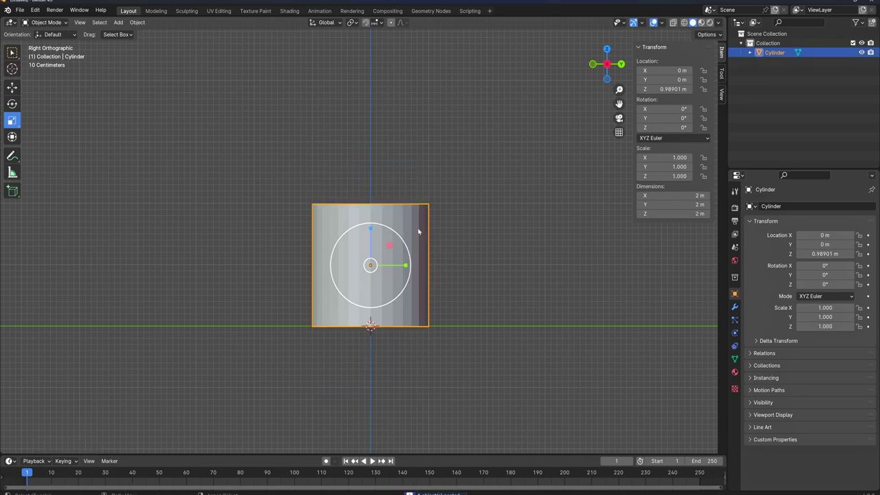
pyautogui.hotkey('ctrl', 'shift', 'z')
# Step: Duplicate the tall cylinder in place and set the copy's X rotation to 90°
pyautogui.hotkey('shift', 'd')
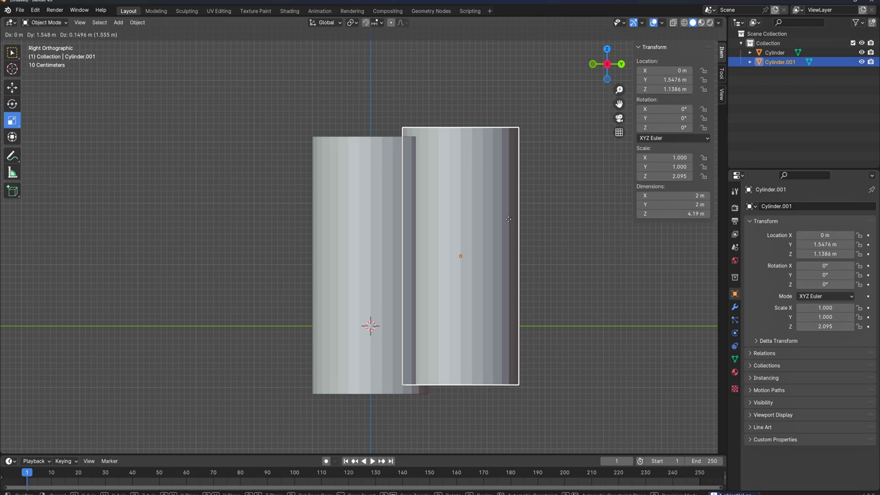
pyautogui.rightClick(538, 221)
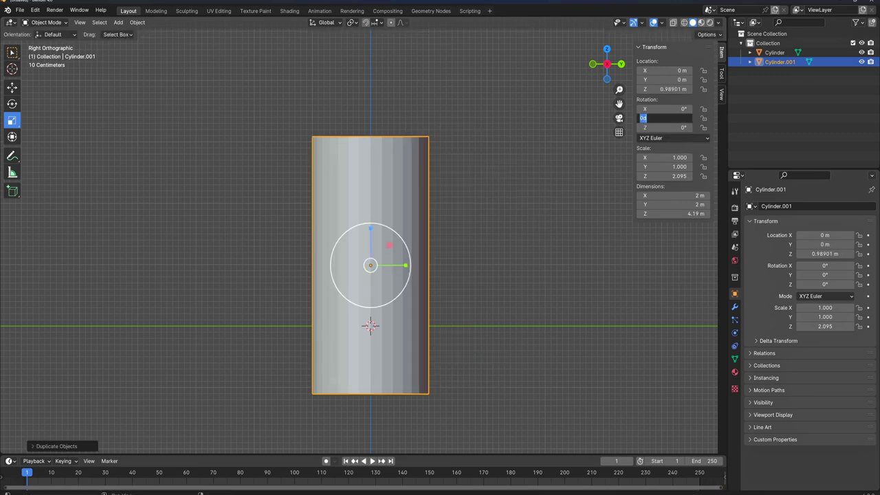
pyautogui.click(670, 109)
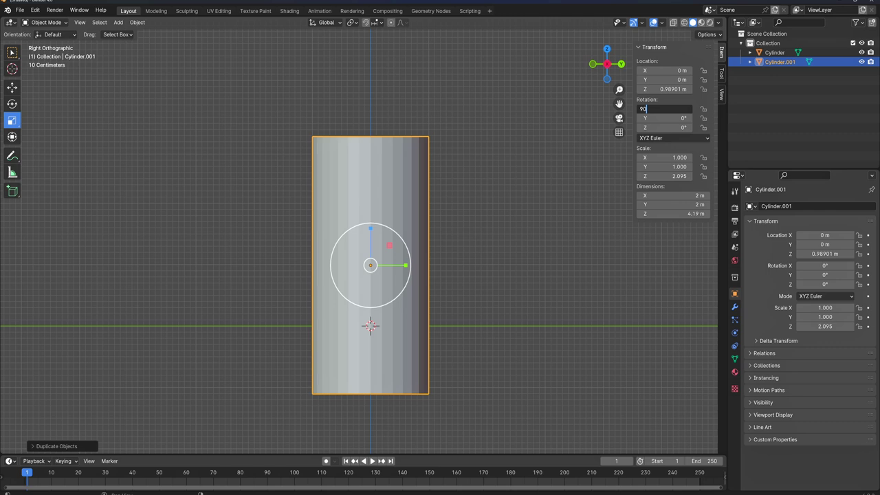
pyautogui.press('Return')
pyautogui.click(671, 109)
pyautogui.click(570, 291)
pyautogui.moveTo(449, 252)
pyautogui.mouseDown(button='middle')
pyautogui.moveTo(541, 271)
pyautogui.moveTo(550, 286)
pyautogui.moveTo(541, 275)
pyautogui.moveTo(387, 228)
pyautogui.moveTo(482, 268)
pyautogui.moveTo(449, 245)
pyautogui.mouseUp(button='middle')
pyautogui.click(542, 261)
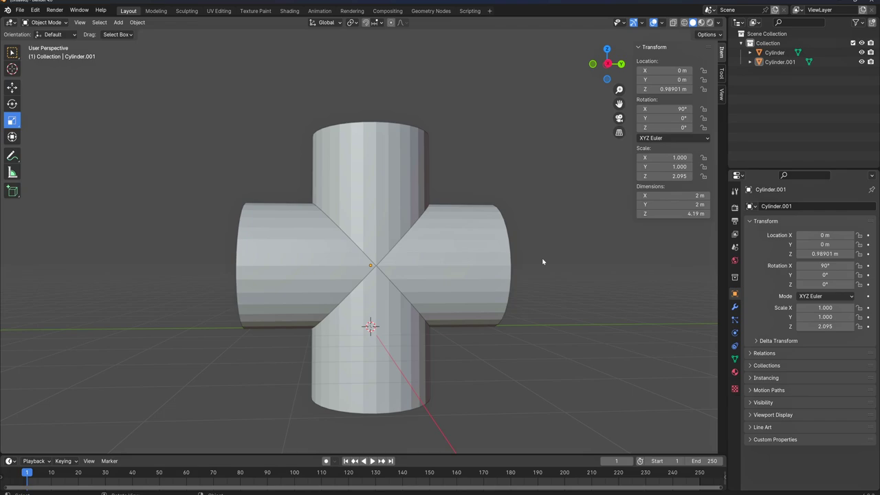
# Step: Add a Boolean modifier set to Union on the horizontal cylinder, with the upright cylinder as its target object
pyautogui.click(465, 257)
pyautogui.click(734, 307)
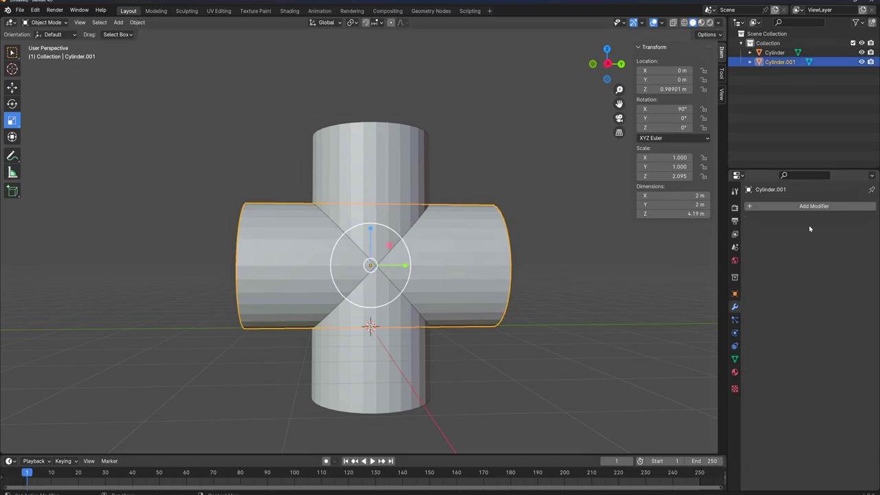
pyautogui.click(814, 207)
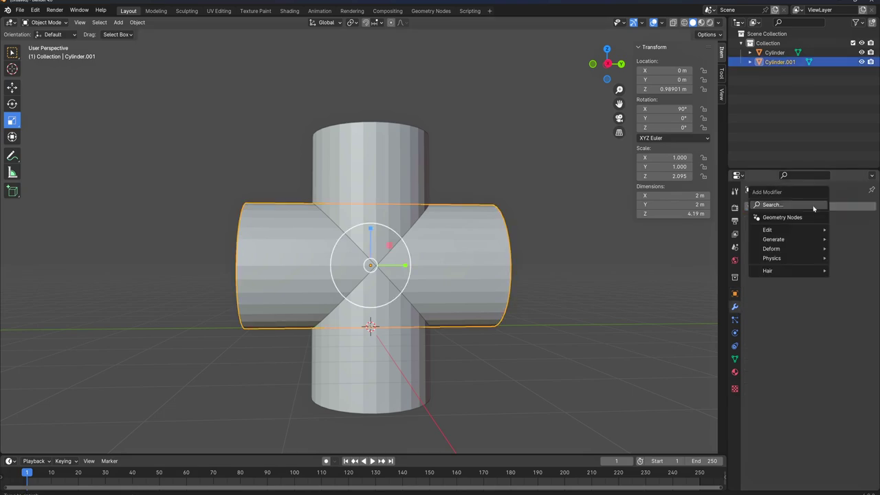
pyautogui.write('bool')
pyautogui.press('Return')
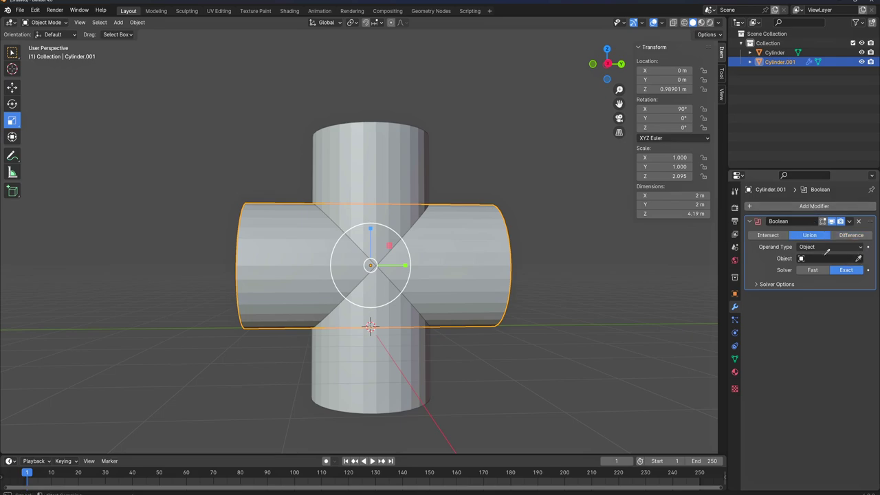
pyautogui.click(376, 151)
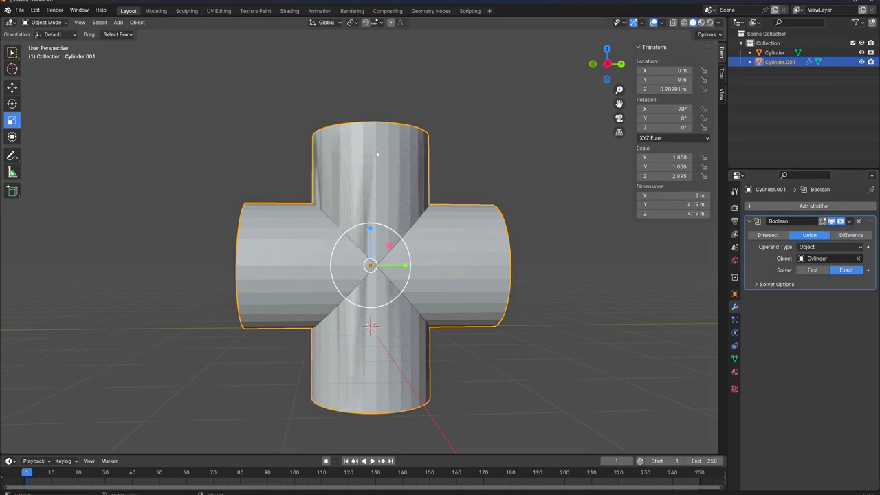
# Step: Inspect the junction of the two cylinders and apply the Boolean modifier
pyautogui.moveTo(344, 196); pyautogui.dragTo(394, 227, button='middle')
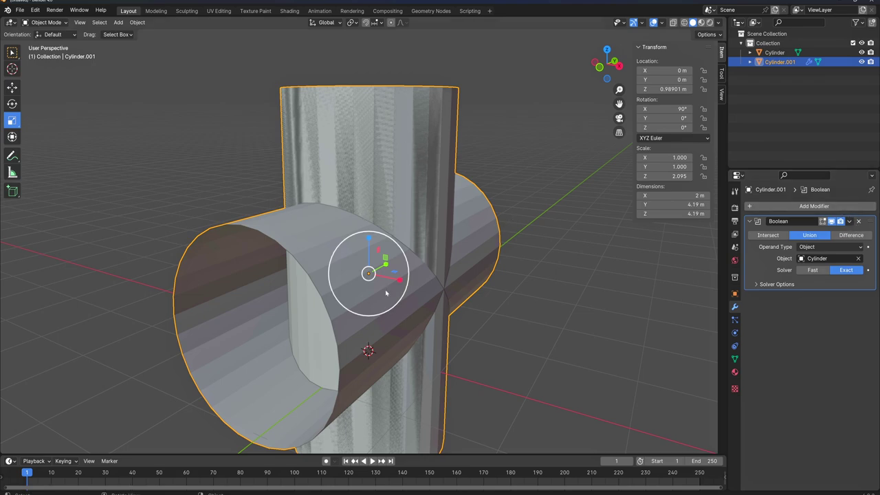
pyautogui.moveTo(442, 292)
pyautogui.mouseDown(button='middle')
pyautogui.moveTo(406, 282)
pyautogui.moveTo(310, 211)
pyautogui.moveTo(342, 277)
pyautogui.moveTo(427, 295)
pyautogui.mouseUp(button='middle')
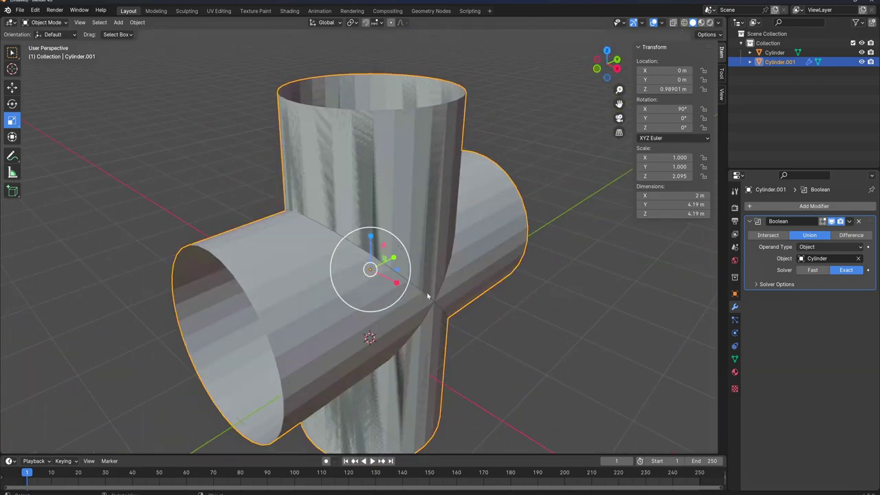
pyautogui.click(850, 221)
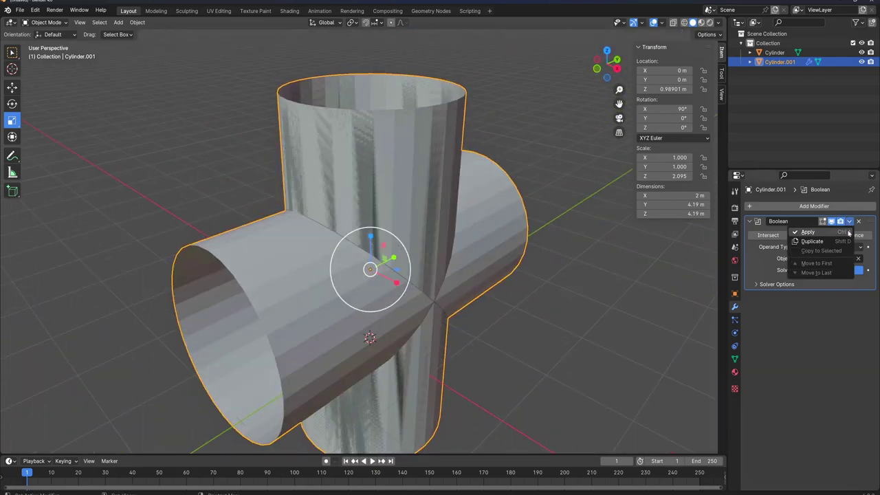
pyautogui.click(850, 233)
# Step: Delete the original upright cylinder, leaving only the merged cross-shaped object
pyautogui.click(579, 294)
pyautogui.moveTo(580, 295); pyautogui.dragTo(428, 286, button='middle')
pyautogui.press('KP_1')
pyautogui.click(363, 261)
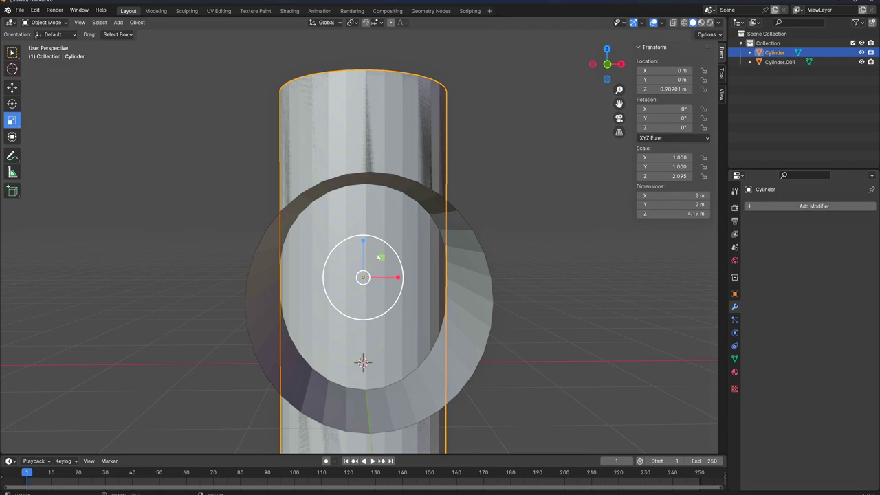
pyautogui.press('x')
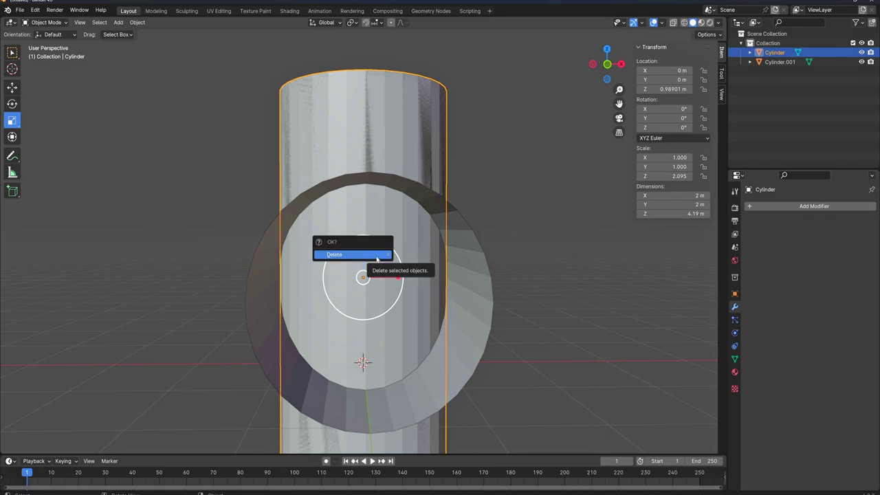
pyautogui.click(377, 256)
# Step: Open the merged cross pipe in Edit Mode from the right-side view
pyautogui.scroll(-3, 377, 257)
pyautogui.moveTo(377, 257); pyautogui.dragTo(304, 287, button='middle')
pyautogui.press('KP_3')
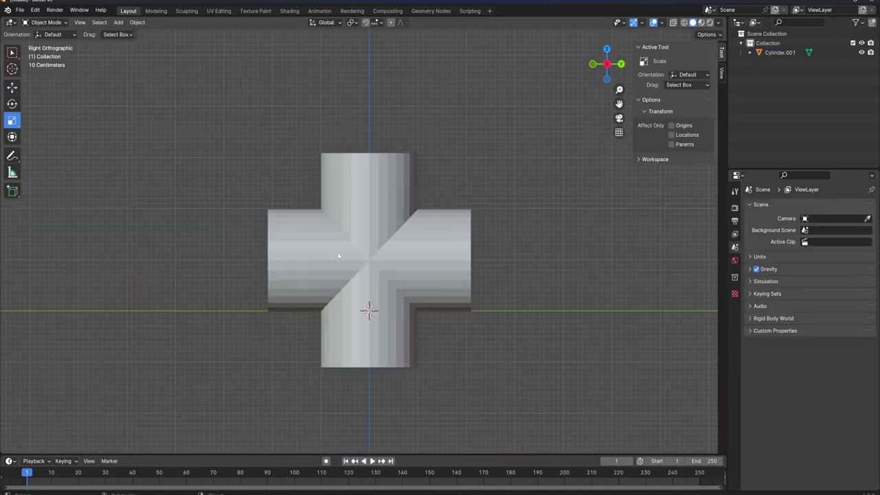
pyautogui.scroll(5, 340, 254)
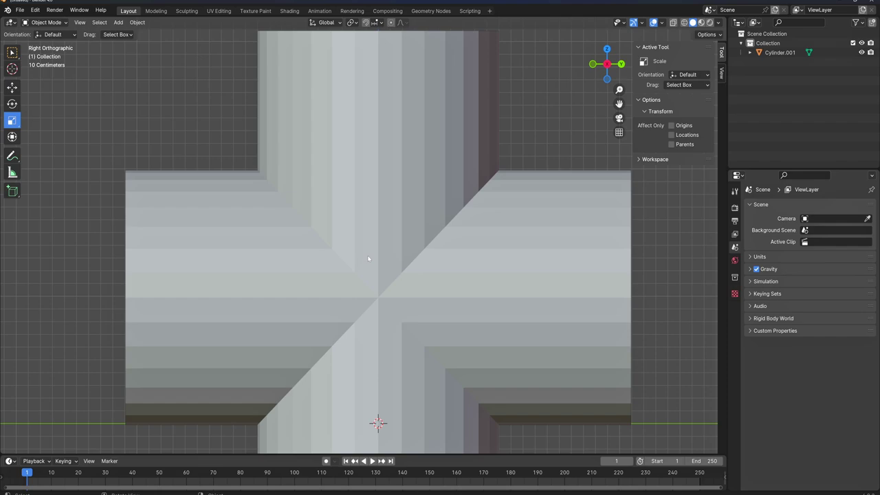
pyautogui.click(298, 66)
pyautogui.press('Tab')
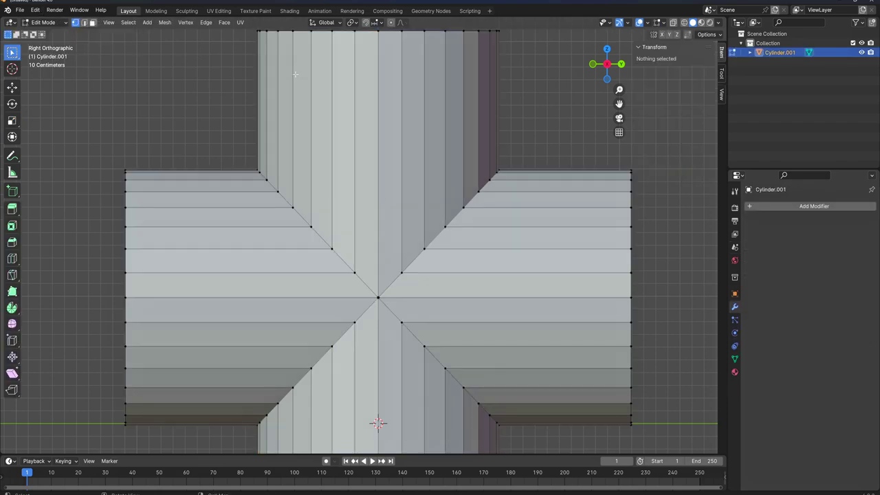
# Step: Try moving a single vertex on the upper seam between the pipes to test the connection
pyautogui.scroll(5, 217, 173)
pyautogui.click(182, 147)
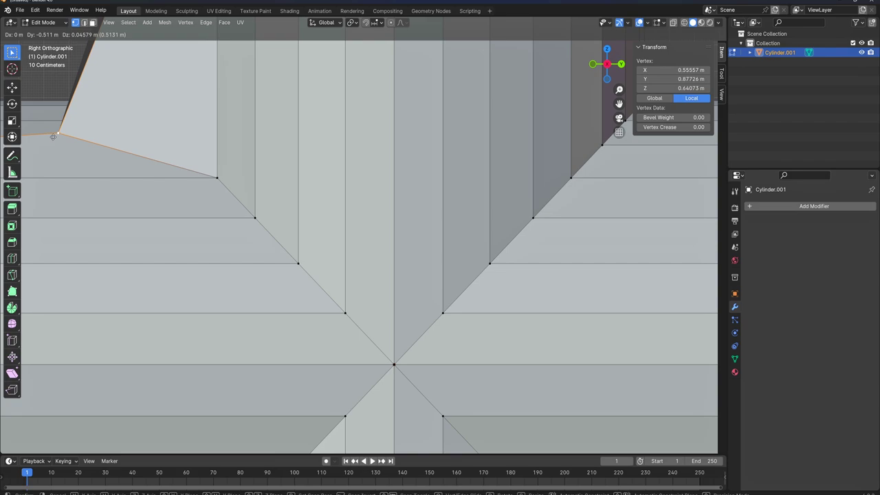
pyautogui.rightClick(224, 122)
# Step: Lengthen both horizontal pipe arms symmetrically by scaling their end rims outward along the Y axis
pyautogui.scroll(-1, 223, 124)
pyautogui.press('Home')
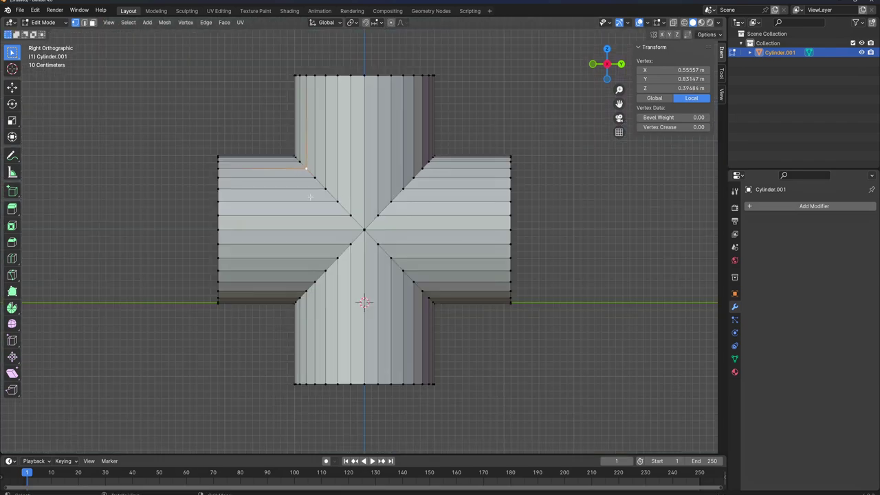
pyautogui.moveTo(165, 128); pyautogui.dragTo(282, 301)
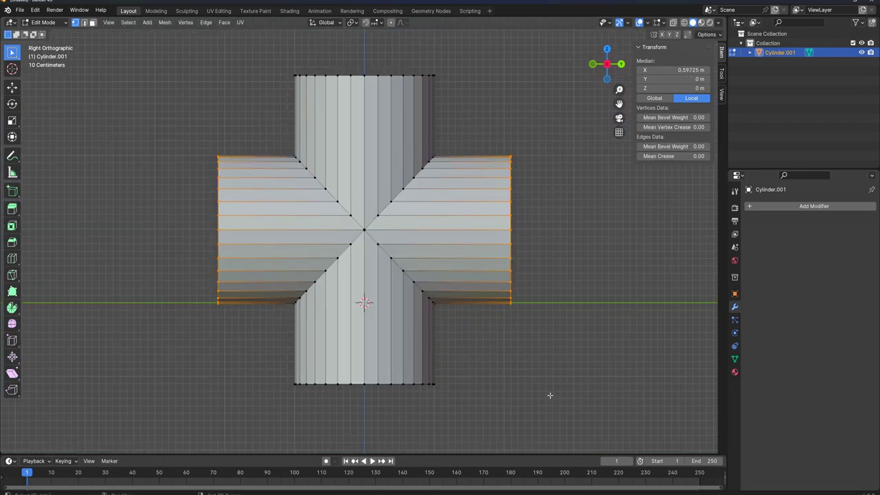
pyautogui.hotkey('alt', 'z')
pyautogui.moveTo(88, 89); pyautogui.dragTo(273, 453)
pyautogui.keyDown('shift'); pyautogui.moveTo(493, 111); pyautogui.dragTo(588, 404); pyautogui.keyUp('shift')
pyautogui.click(13, 122)
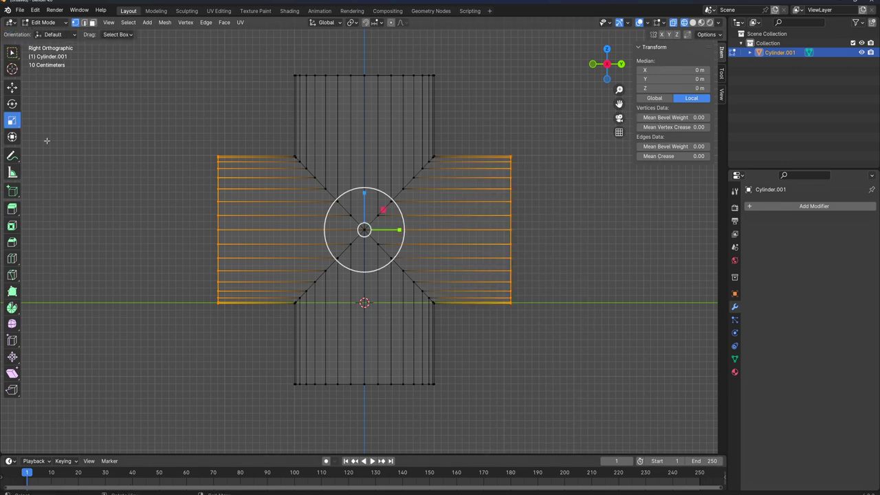
pyautogui.moveTo(398, 229); pyautogui.dragTo(413, 230)
# Step: Scale the upper and lower end rims outward along Z so the vertical arms match the horizontal arms' length
pyautogui.moveTo(260, 62); pyautogui.dragTo(465, 106)
pyautogui.keyDown('shift'); pyautogui.moveTo(505, 431); pyautogui.dragTo(216, 333); pyautogui.keyUp('shift')
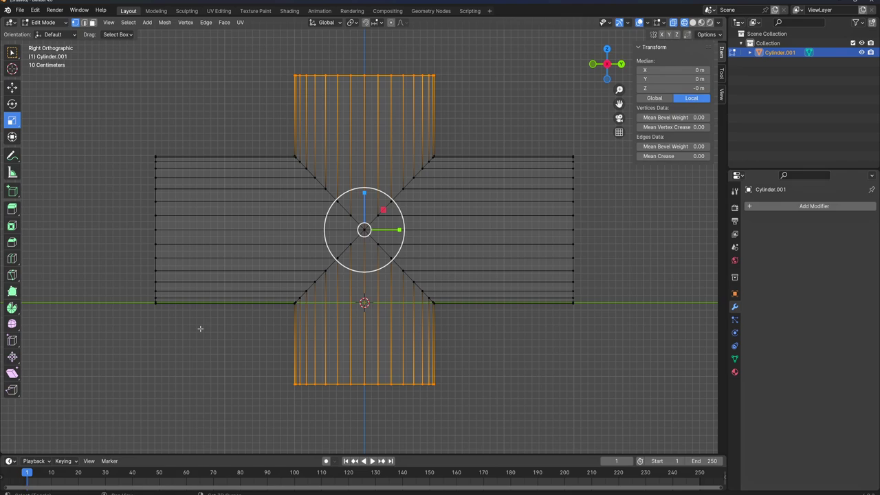
pyautogui.moveTo(364, 193); pyautogui.dragTo(362, 173)
pyautogui.scroll(-3, 362, 173)
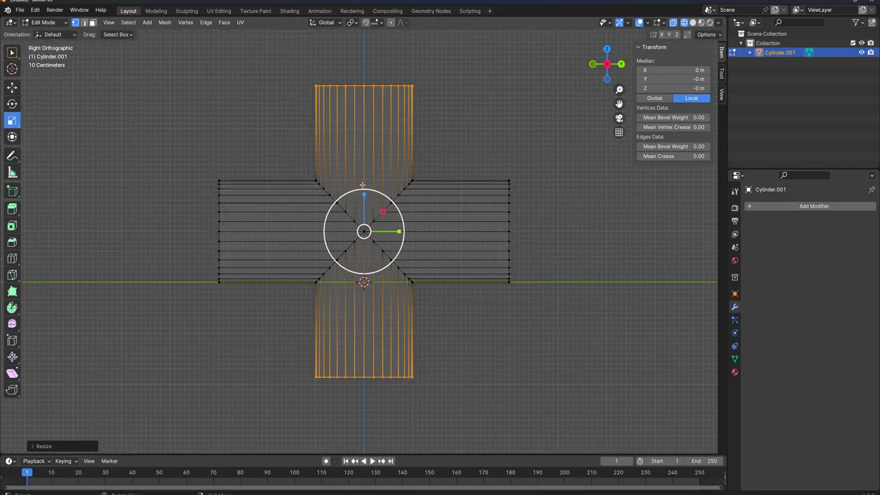
# Step: Extrude the upper and lower rim edges and scale them outward, excluding Z, by about 1.43 to form flat flanges
pyautogui.click(83, 23)
pyautogui.scroll(3, 122, 142)
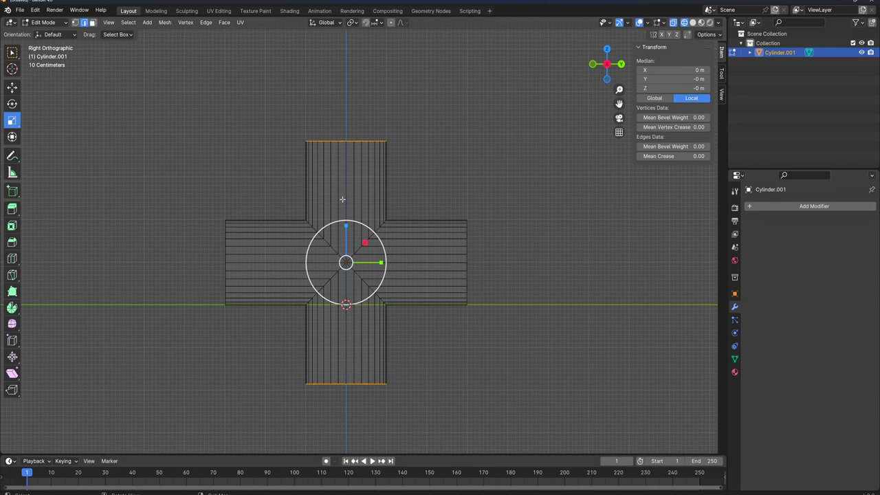
pyautogui.hotkey('ctrl', 'e')
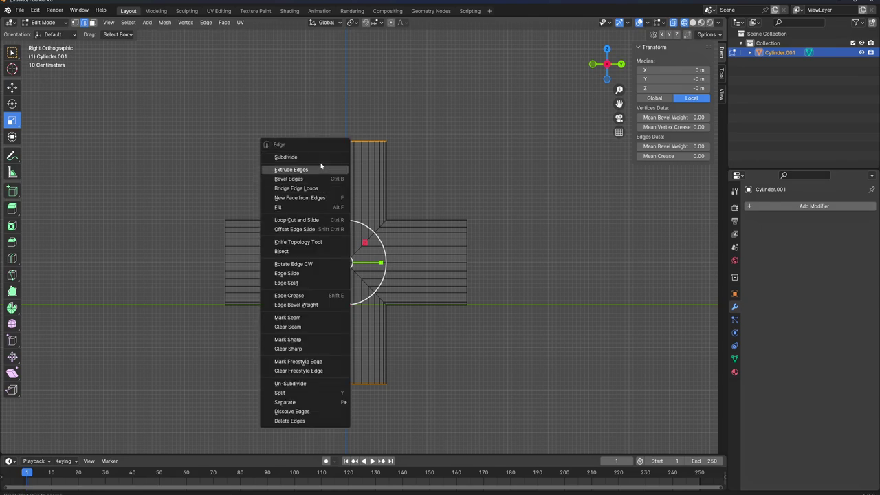
pyautogui.click(318, 169)
pyautogui.rightClick(378, 160)
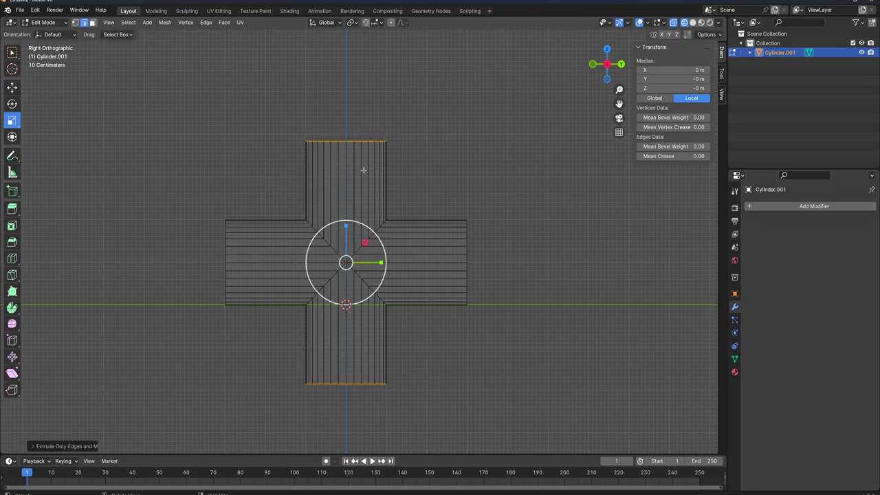
pyautogui.press('KP_7')
pyautogui.press('s')
pyautogui.hotkey('shift', 'z')
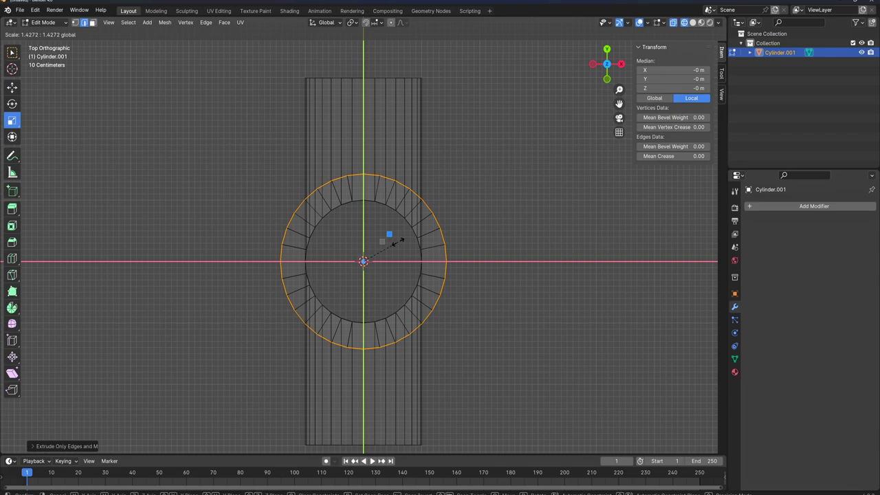
pyautogui.click(401, 240)
pyautogui.scroll(-1, 369, 239)
# Step: Extrude both flanges' outer edges and scale them along Z by about 1.1 to give the flanges thickness
pyautogui.press('KP_3')
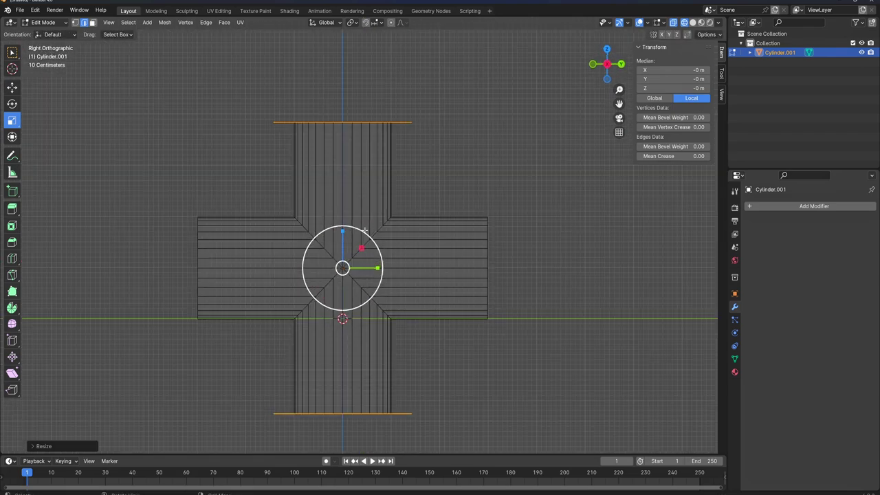
pyautogui.scroll(2, 310, 170)
pyautogui.hotkey('ctrl', 'e')
pyautogui.click(289, 160)
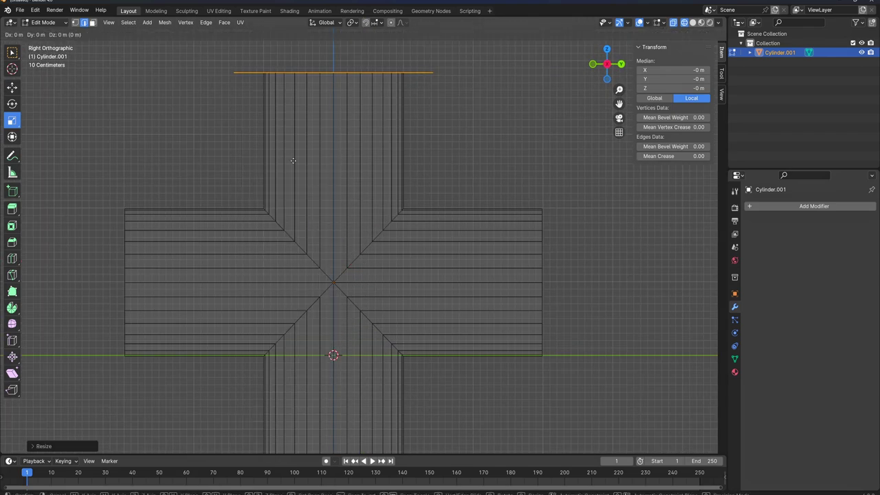
pyautogui.rightClick(294, 139)
pyautogui.press('s')
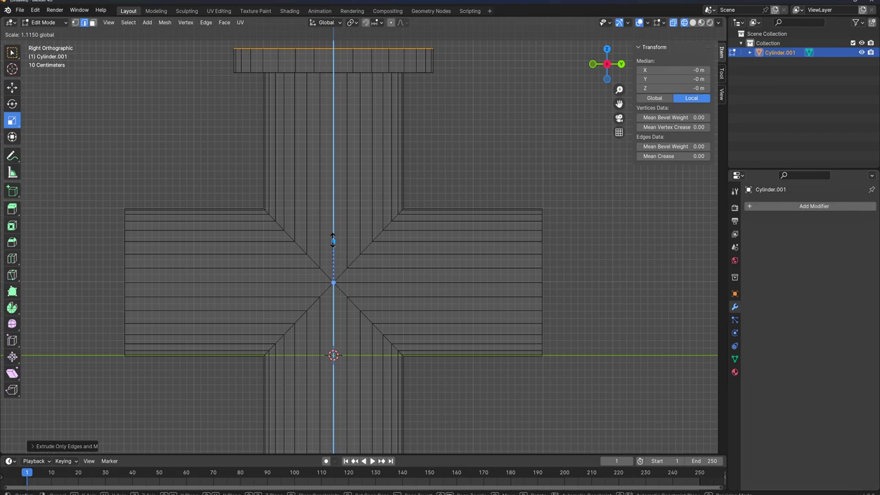
pyautogui.click(335, 176)
pyautogui.scroll(-2, 335, 176)
# Step: Extrude the flanges' outermost edges again and scale them inward to just outside the pipe radius, forming flat end faces
pyautogui.press('KP_7')
pyautogui.scroll(2, 329, 185)
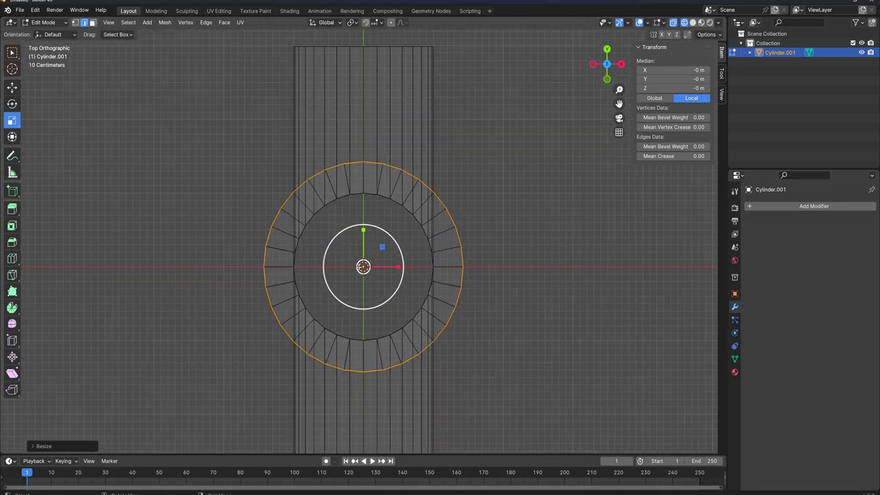
pyautogui.hotkey('ctrl', 'e')
pyautogui.click(297, 180)
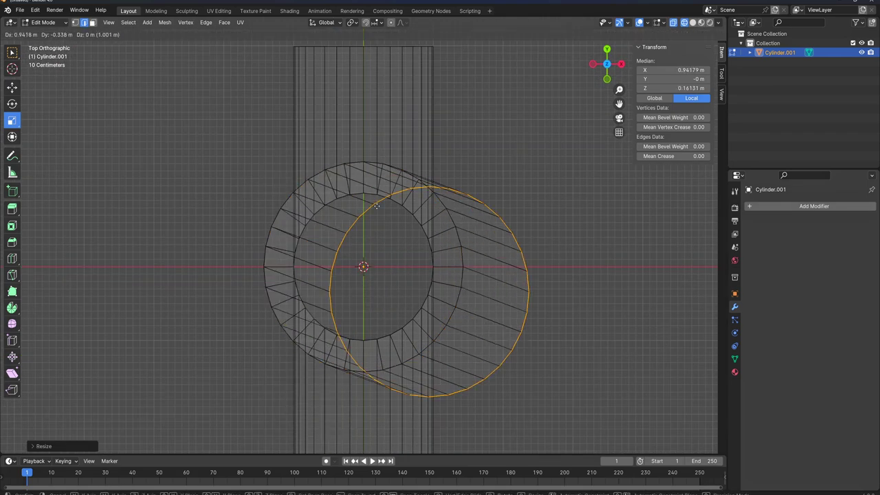
pyautogui.rightClick(367, 259)
pyautogui.press('s')
pyautogui.click(376, 248)
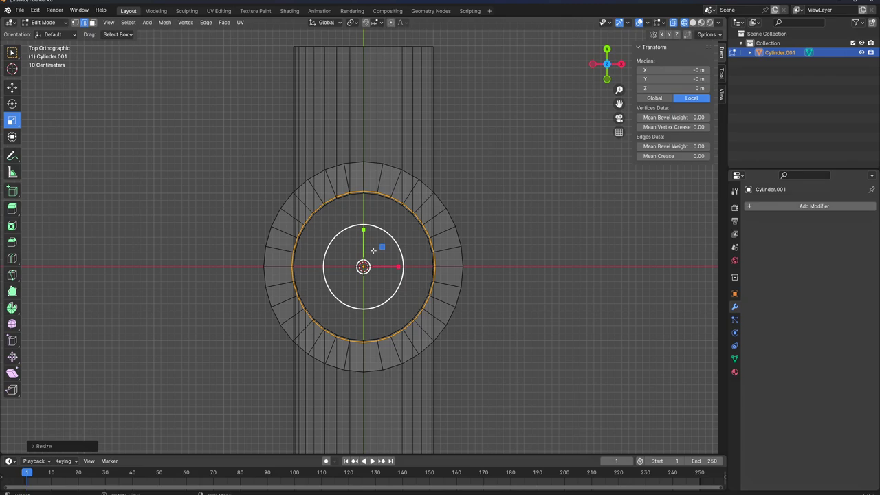
pyautogui.scroll(-3, 361, 253)
pyautogui.moveTo(361, 254); pyautogui.dragTo(300, 193, button='middle')
pyautogui.hotkey('shift', 'z')
pyautogui.moveTo(382, 224)
pyautogui.mouseDown(button='middle')
pyautogui.moveTo(196, 160)
pyautogui.moveTo(234, 189)
pyautogui.moveTo(349, 222)
pyautogui.mouseUp(button='middle')
pyautogui.scroll(1, 350, 225)
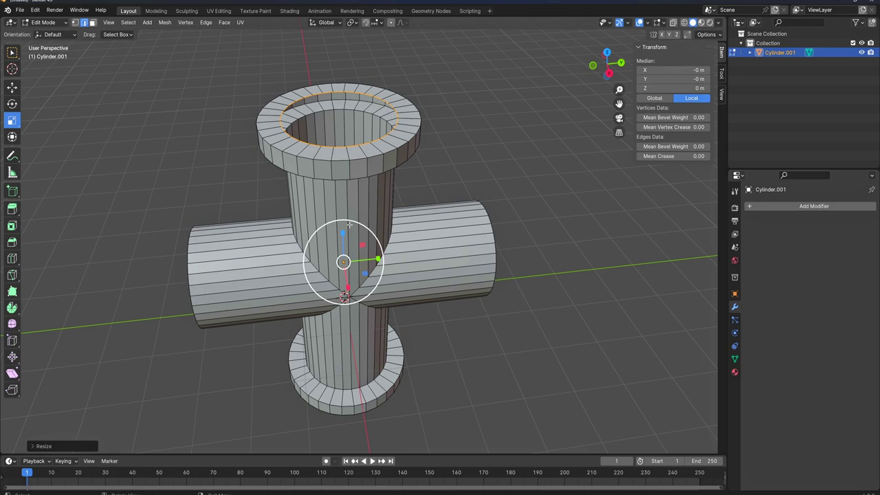
# Step: Extrude the end rims of both horizontal arms and scale them inward, excluding Y, to create ring-shaped end faces
pyautogui.press('KP_3')
pyautogui.moveTo(157, 189); pyautogui.dragTo(214, 342)
pyautogui.press('z')
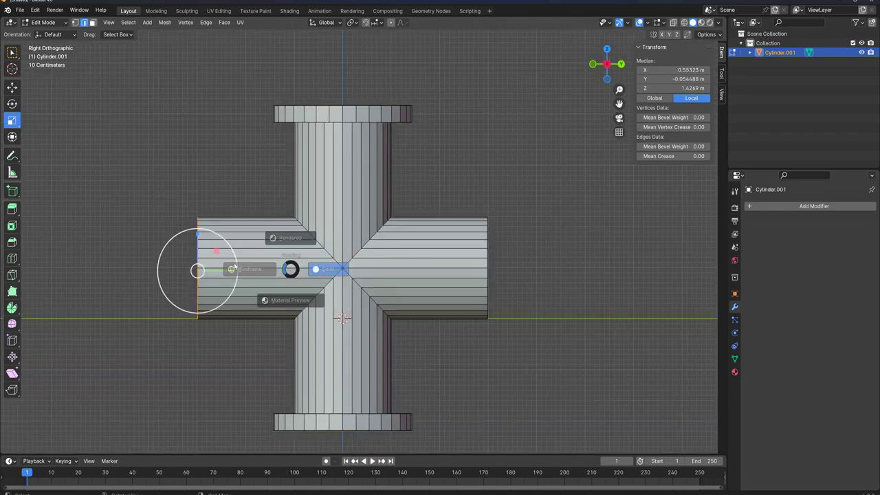
pyautogui.click(249, 269)
pyautogui.moveTo(142, 184); pyautogui.dragTo(222, 374)
pyautogui.keyDown('shift'); pyautogui.moveTo(453, 196); pyautogui.dragTo(568, 423); pyautogui.keyUp('shift')
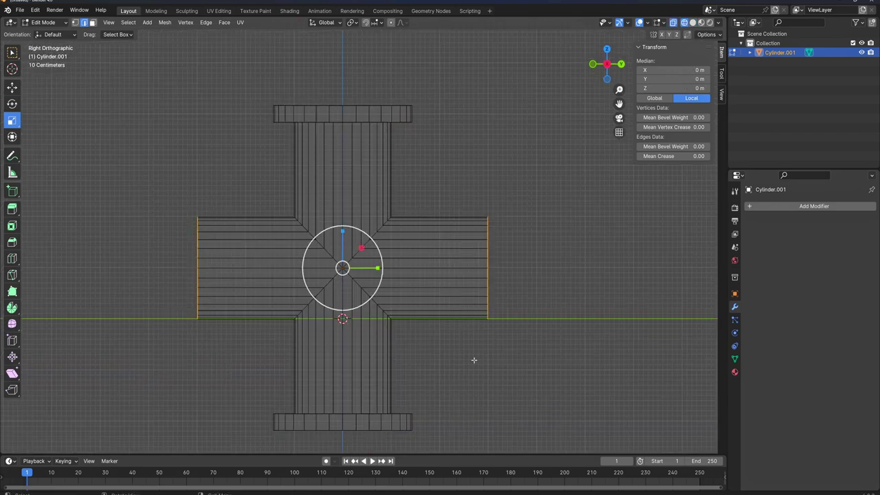
pyautogui.press('KP_1')
pyautogui.scroll(3, 344, 306)
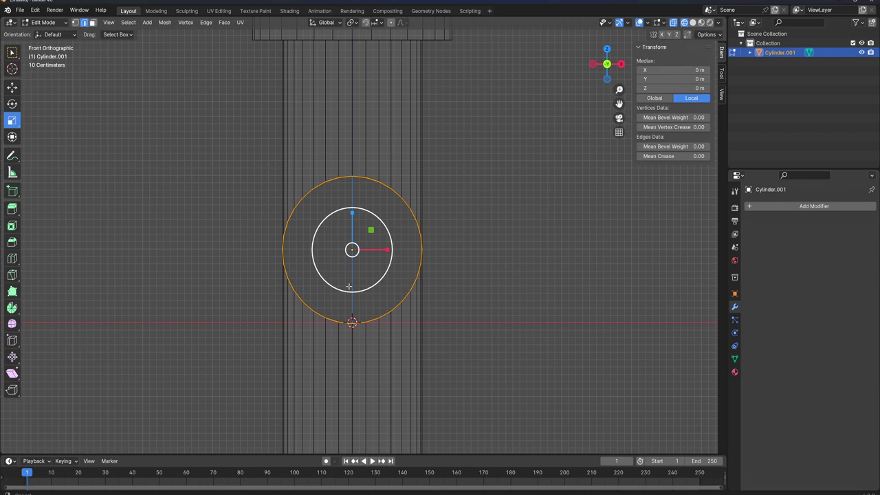
pyautogui.hotkey('ctrl', 'e')
pyautogui.click(337, 188)
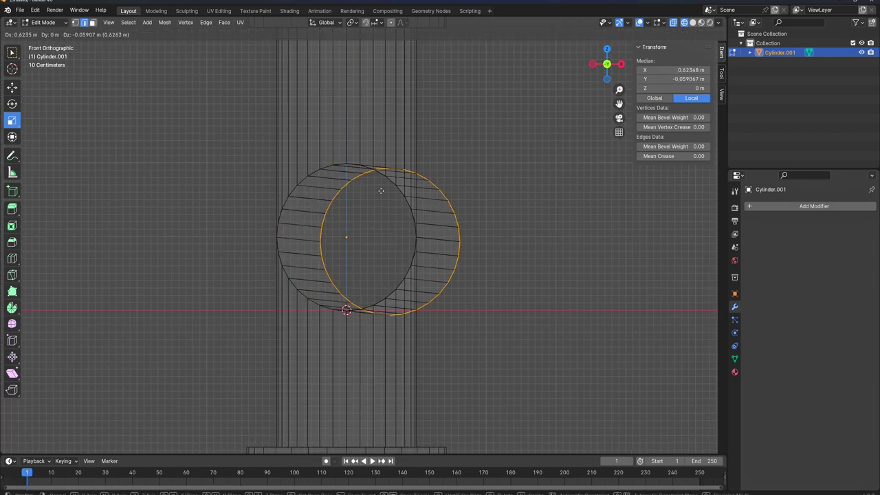
pyautogui.rightClick(387, 190)
pyautogui.press('s')
pyautogui.hotkey('shift', 'y')
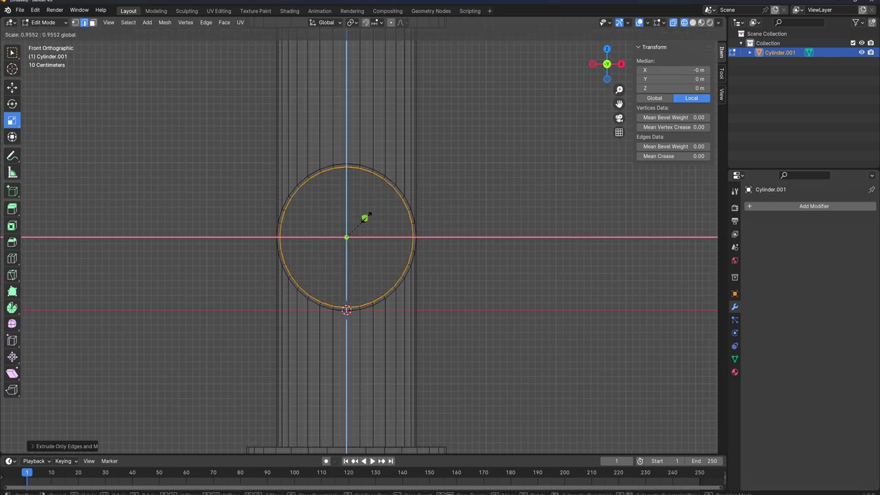
pyautogui.click(359, 220)
pyautogui.scroll(4, 348, 221)
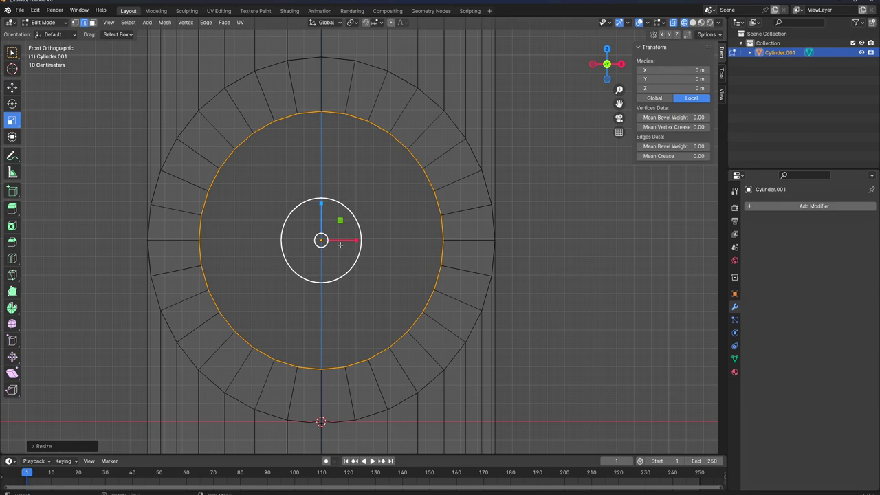
# Step: Extrude the inner edges of both ring faces and scale them along Y into the horizontal arms to form inner walls
pyautogui.press('KP_3')
pyautogui.scroll(-4, 340, 244)
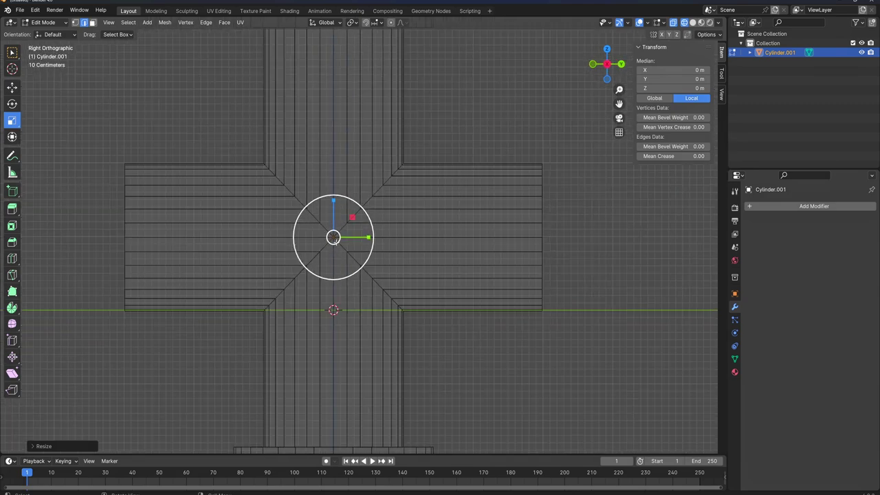
pyautogui.hotkey('ctrl', 'e')
pyautogui.click(307, 228)
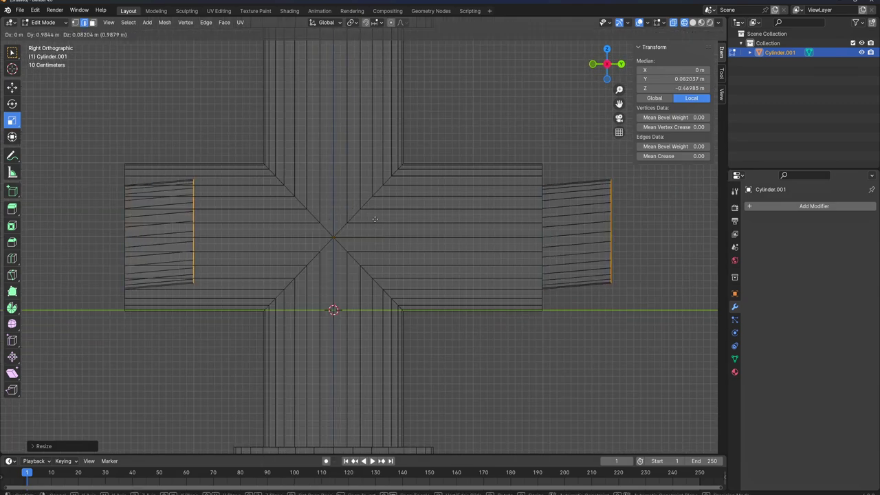
pyautogui.press('Escape')
pyautogui.press('s')
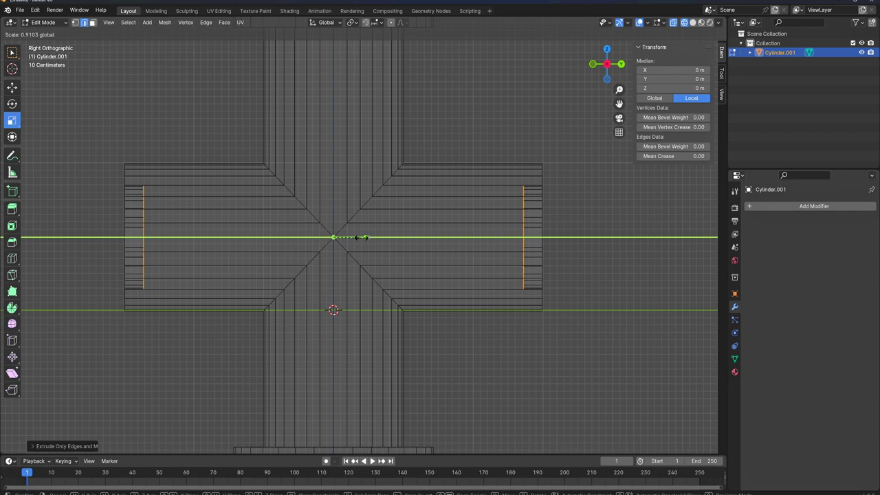
pyautogui.click(360, 238)
# Step: Extrude the inner wall edges once more and scale them slightly inward along Y to add a narrow supporting strip
pyautogui.hotkey('ctrl', 'e')
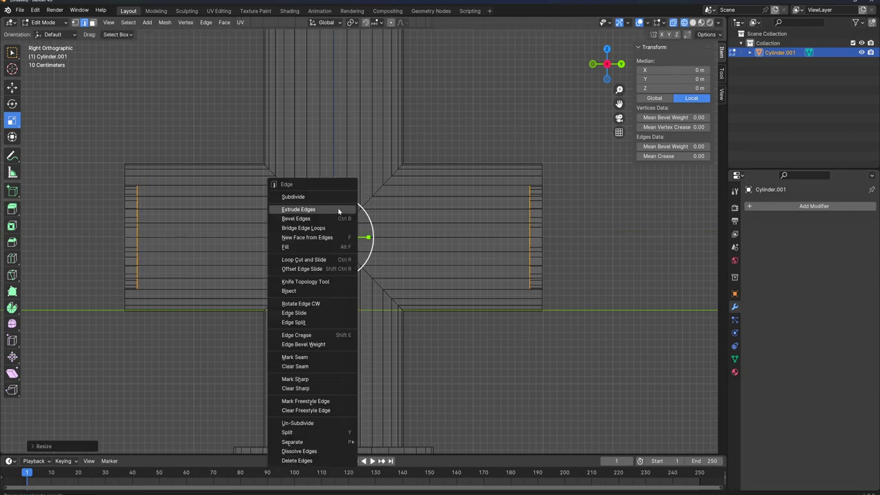
pyautogui.click(339, 211)
pyautogui.press('Escape')
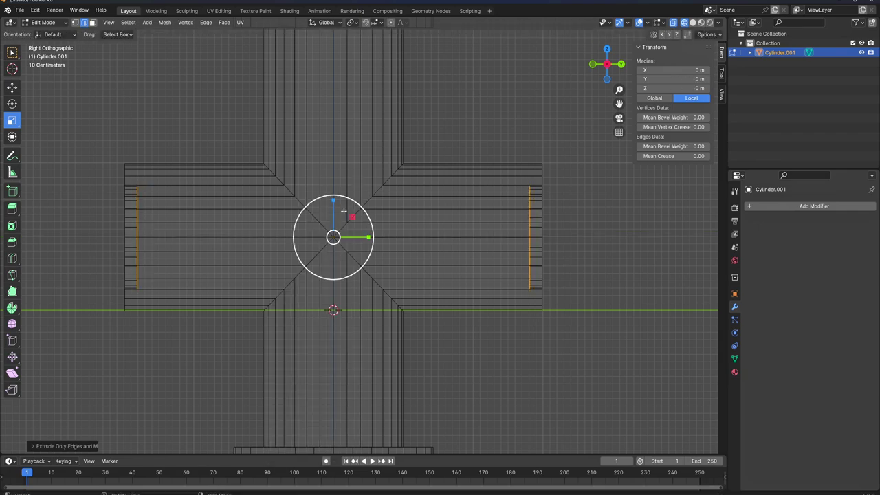
pyautogui.moveTo(356, 237); pyautogui.dragTo(353, 236)
pyautogui.moveTo(352, 236)
pyautogui.mouseDown(button='middle')
pyautogui.moveTo(259, 231)
pyautogui.moveTo(407, 236)
pyautogui.mouseUp(button='middle')
pyautogui.hotkey('shift', 'z')
pyautogui.scroll(3, 247, 240)
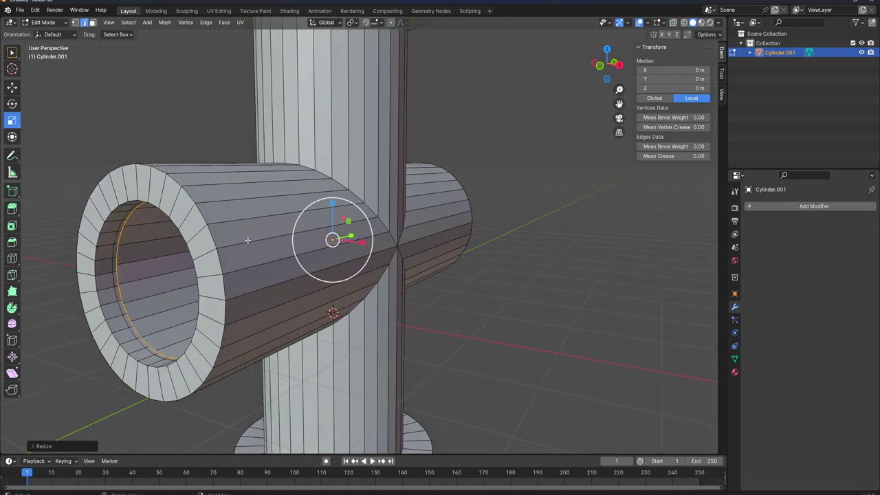
pyautogui.moveTo(247, 240); pyautogui.dragTo(316, 200, button='middle')
pyautogui.scroll(2, 311, 189)
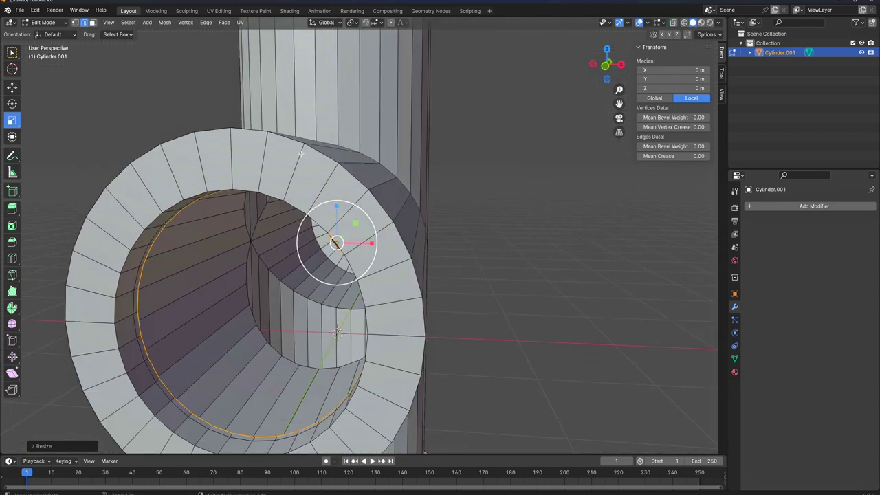
# Step: Add loop cuts to the near horizontal arm's ring-shaped end face, sliding them close to its outer and inner edges
pyautogui.press('g')
pyautogui.press('g')
pyautogui.click(312, 137)
pyautogui.hotkey('ctrl', 'r')
pyautogui.click(295, 177)
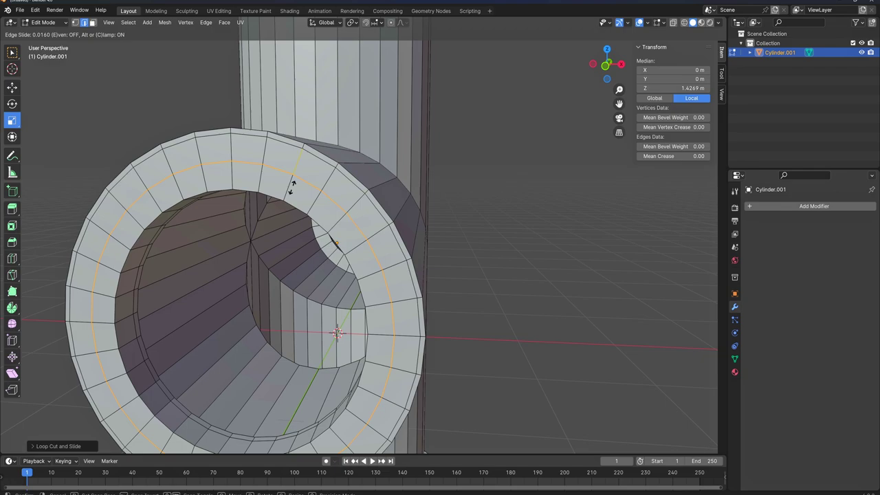
pyautogui.click(290, 208)
# Step: Add a loop cut on the inner wall just inside the opening and another midway across the ring-shaped end face
pyautogui.moveTo(288, 210); pyautogui.dragTo(313, 196, button='middle')
pyautogui.press('g')
pyautogui.press('g')
pyautogui.click(306, 189)
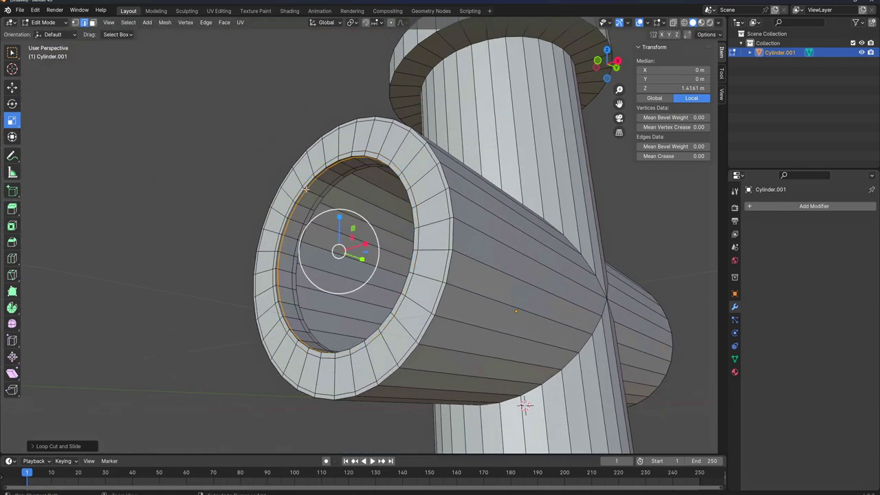
pyautogui.hotkey('ctrl', 'r')
pyautogui.click(342, 142)
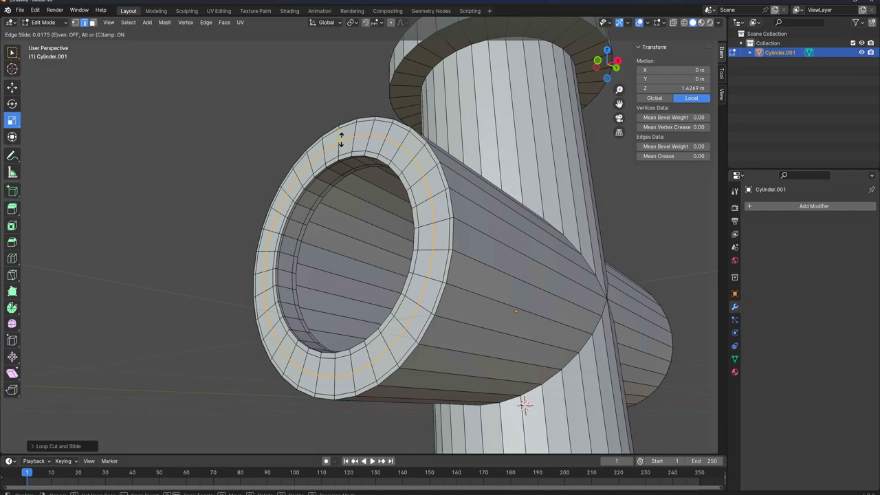
pyautogui.click(341, 139)
# Step: Add a loop cut around the near horizontal arm and flatten it along Y with a scale of 0
pyautogui.scroll(-3, 425, 224)
pyautogui.moveTo(425, 224); pyautogui.dragTo(385, 202, button='middle')
pyautogui.press('KP_3')
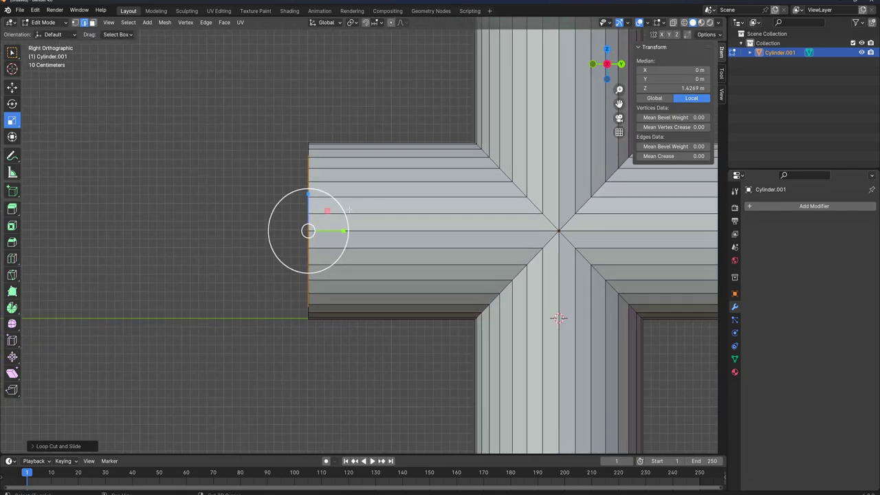
pyautogui.scroll(1, 343, 209)
pyautogui.hotkey('ctrl', 'r')
pyautogui.click(323, 159)
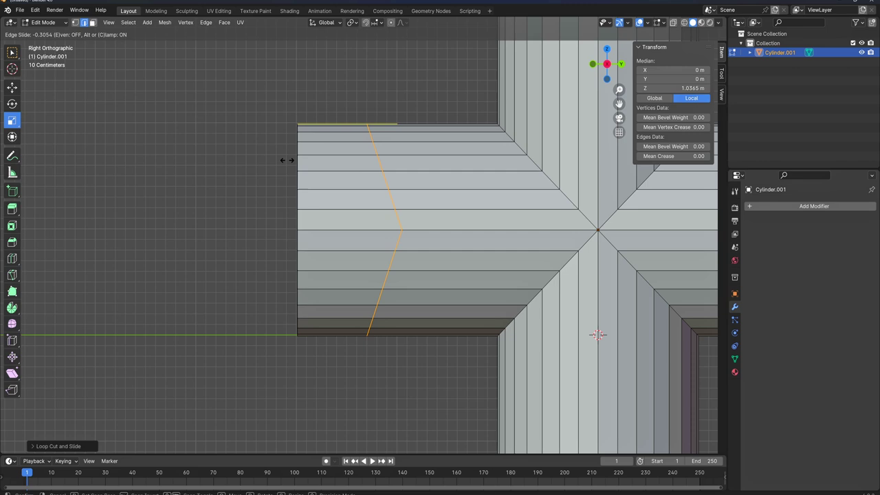
pyautogui.rightClick(281, 160)
pyautogui.press('s')
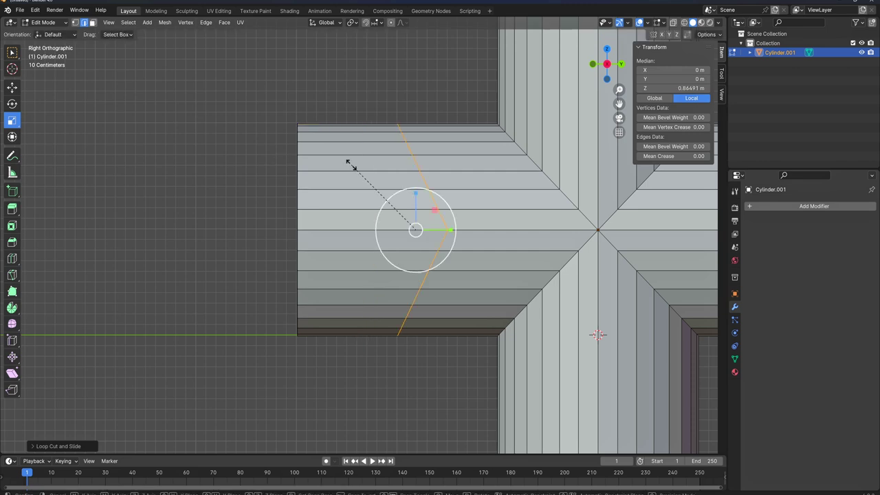
pyautogui.press('y')
pyautogui.press('Return')
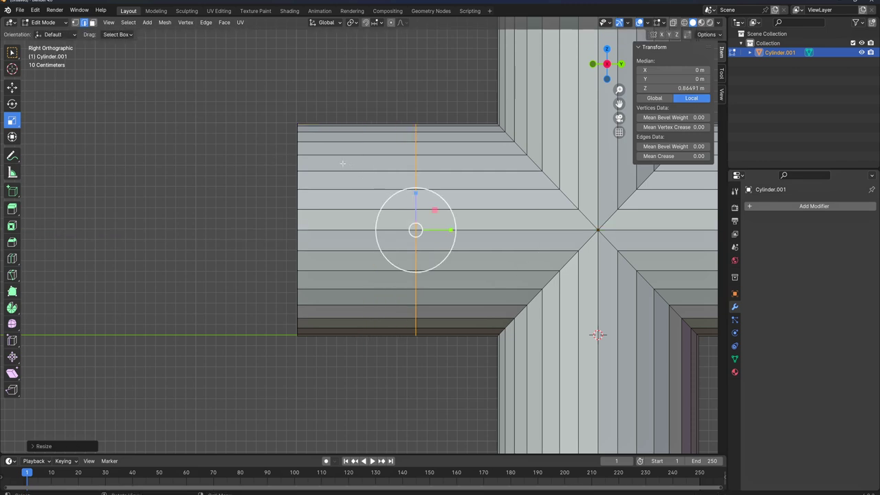
# Step: Move the flattened loop about -1.137 m along Y to sit just inside the arm's open end
pyautogui.press('g')
pyautogui.press('y')
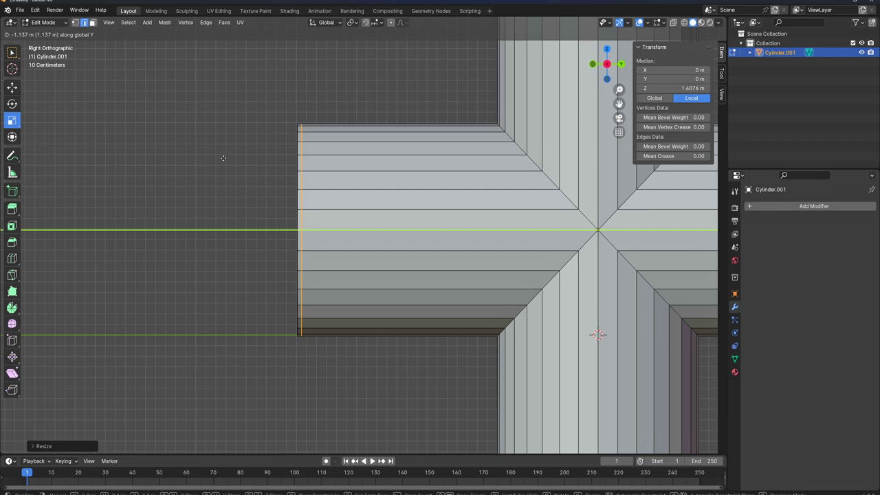
pyautogui.click(223, 158)
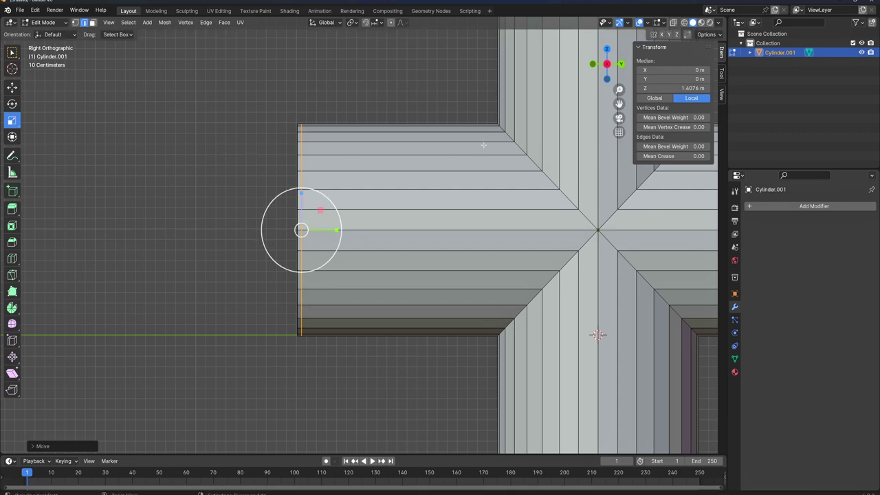
# Step: Add a loop cut on the horizontal arm and slide it toward the diagonal seam with the vertical pipe
pyautogui.press('g')
pyautogui.press('g')
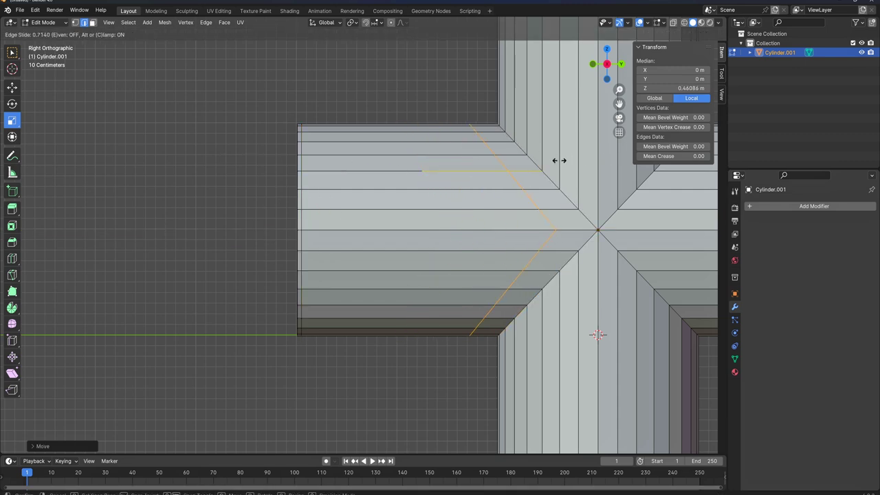
pyautogui.click(559, 160)
pyautogui.click(363, 169)
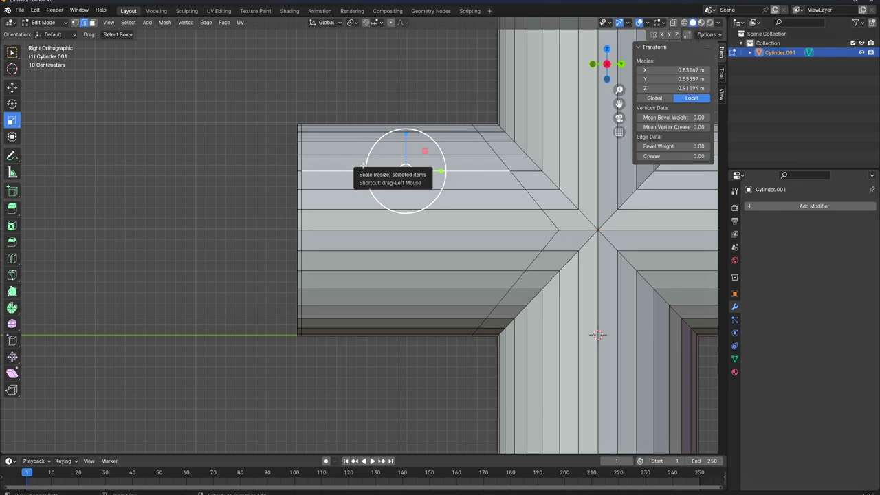
# Step: Add another loop cut between the arm's end loop and seam loop, flattening it with a Y scale of 0
pyautogui.hotkey('ctrl', 'r')
pyautogui.click(364, 165)
pyautogui.click(365, 165)
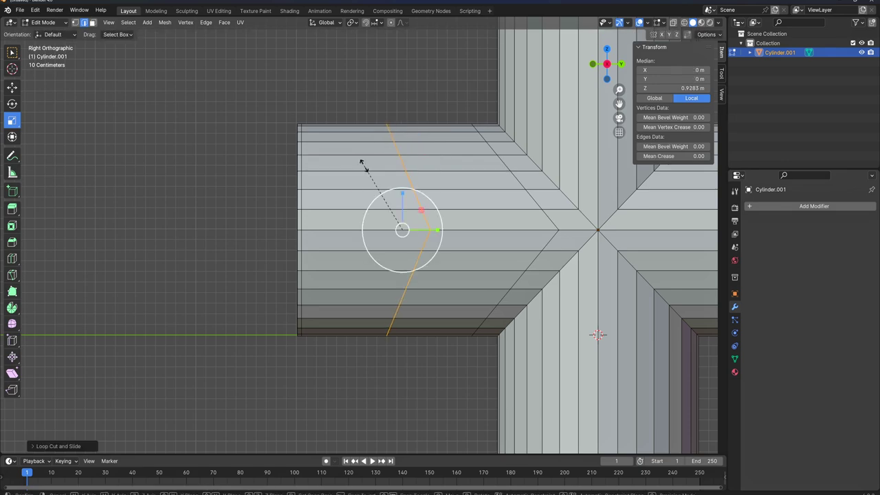
pyautogui.press('y')
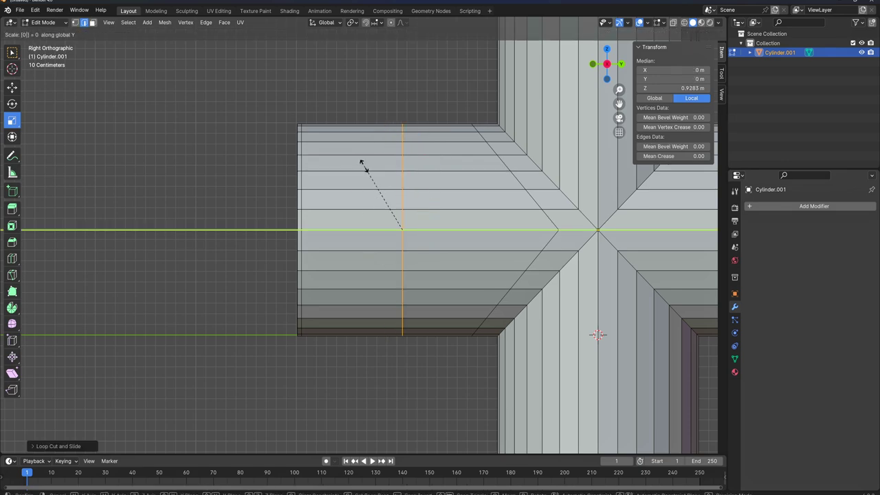
pyautogui.press('Return')
# Step: Add a loop cut on the upper vertical arm and slide it down close to the V-shaped junction seam
pyautogui.scroll(-4, 364, 166)
pyautogui.keyDown('shift'); pyautogui.moveTo(492, 185); pyautogui.dragTo(254, 177, button='middle'); pyautogui.keyUp('shift')
pyautogui.scroll(2, 254, 177)
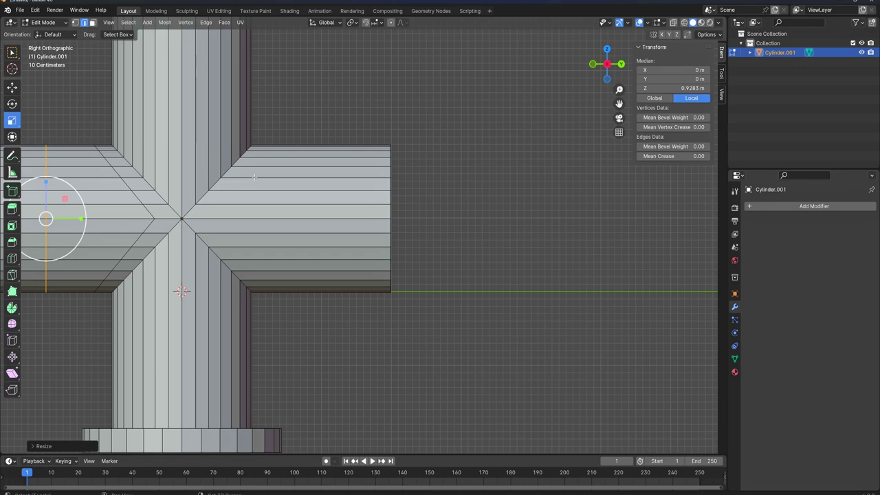
pyautogui.keyDown('shift'); pyautogui.moveTo(427, 246); pyautogui.dragTo(623, 336, button='middle'); pyautogui.keyUp('shift')
pyautogui.scroll(2, 355, 177)
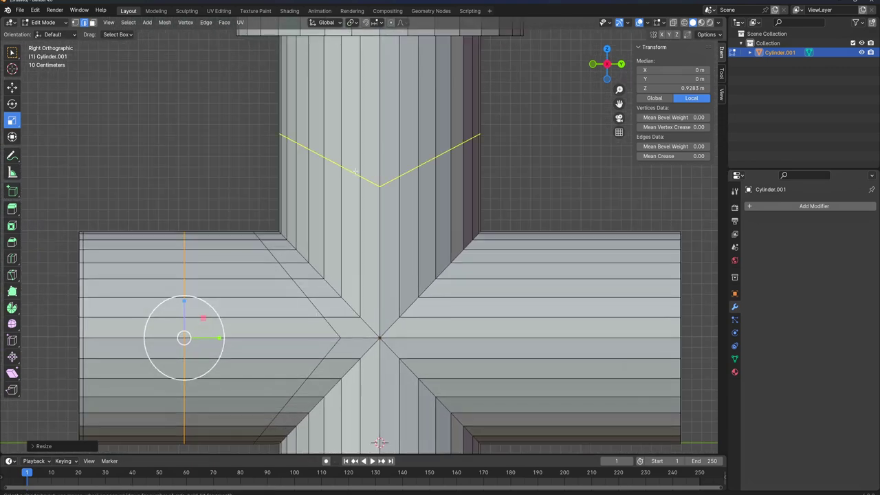
pyautogui.press('g')
pyautogui.press('g')
pyautogui.click(357, 275)
# Step: Add a loop cut around the upper vertical arm and flatten it along Z with a scale of 0
pyautogui.scroll(-1, 366, 168)
pyautogui.keyDown('shift'); pyautogui.moveTo(367, 166); pyautogui.dragTo(357, 230, button='middle'); pyautogui.keyUp('shift')
pyautogui.scroll(3, 357, 230)
pyautogui.hotkey('ctrl', 'r')
pyautogui.click(360, 110)
pyautogui.click(360, 112)
pyautogui.press('s')
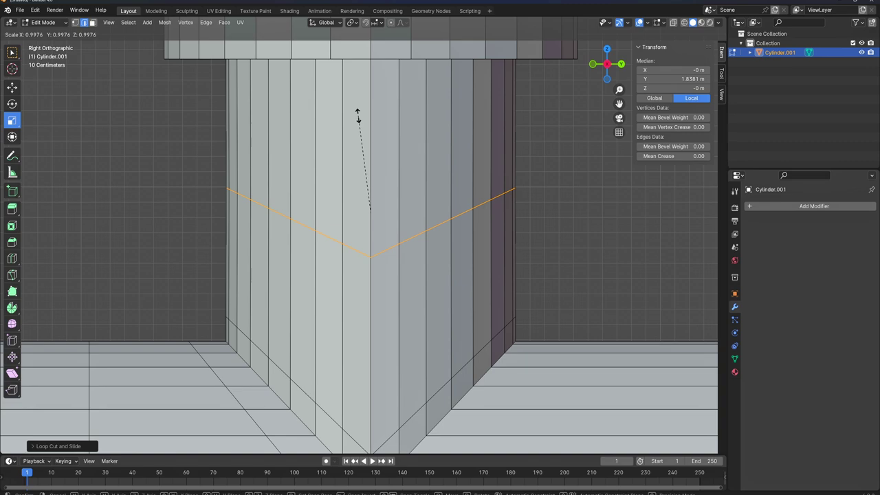
pyautogui.press('z')
pyautogui.press('0')
pyautogui.press('Return')
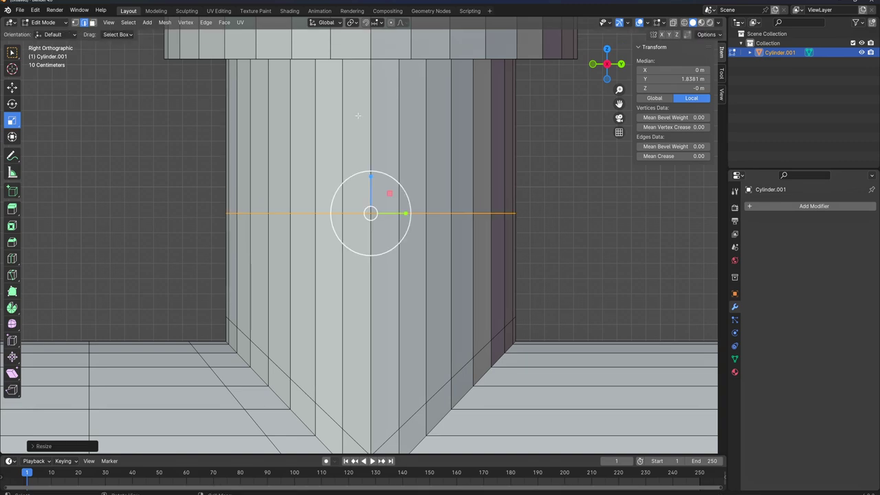
# Step: Move the flattened loop about 0.95 m up along Z to sit just beneath the top flange
pyautogui.press('g')
pyautogui.press('z')
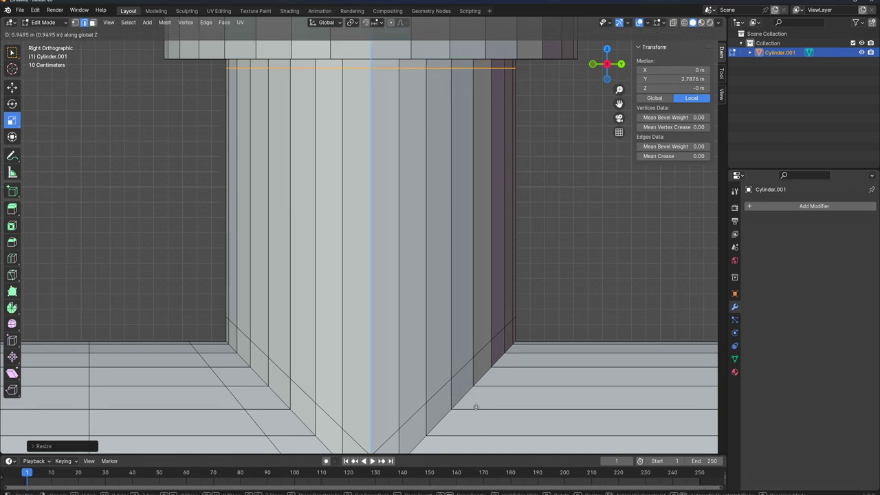
pyautogui.click(477, 404)
# Step: Add a centred loop cut between the flange loop and the seam loop, flattening it with a Z scale of 0
pyautogui.hotkey('ctrl', 'r')
pyautogui.click(373, 296)
pyautogui.rightClick(372, 296)
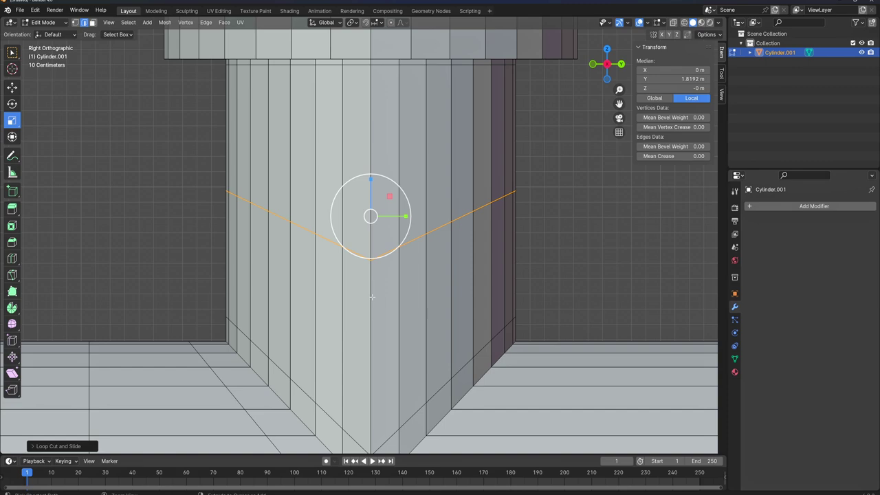
pyautogui.press('s')
pyautogui.press('z')
pyautogui.press('0')
pyautogui.press('Return')
# Step: Add a loop cut between the middle loop and the seam loop and flatten it with a Z scale of 0
pyautogui.hotkey('ctrl', 'r')
pyautogui.click(343, 324)
pyautogui.click(343, 324)
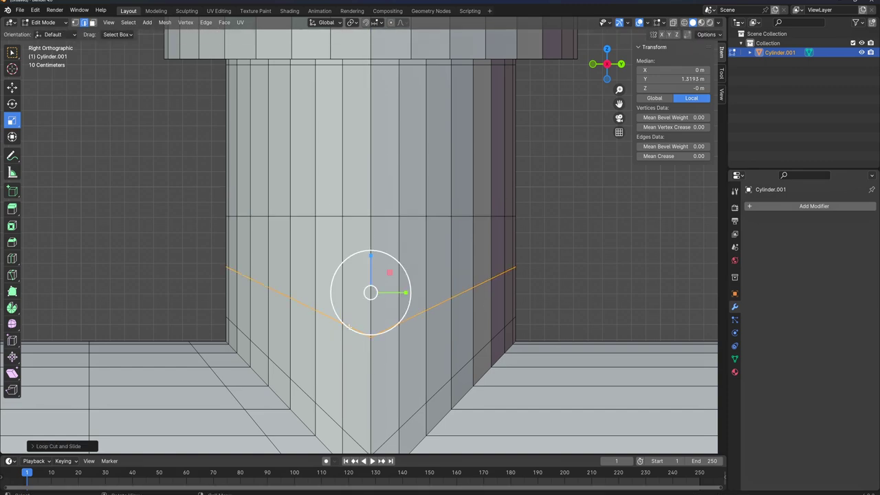
pyautogui.press('s')
pyautogui.press('z')
pyautogui.press('0')
pyautogui.press('Return')
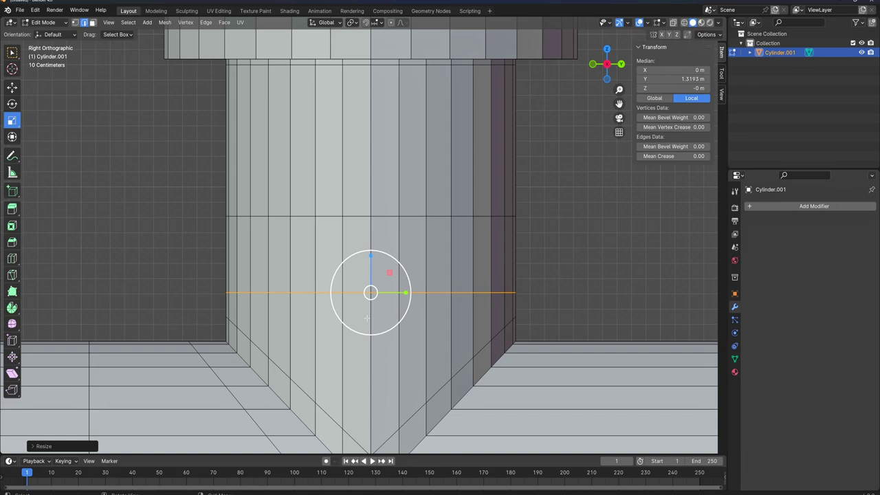
# Step: Add a loop cut on the upper vertical arm about halfway between the middle loop and the flange loop
pyautogui.click(367, 227)
pyautogui.click(344, 205)
pyautogui.click(355, 215)
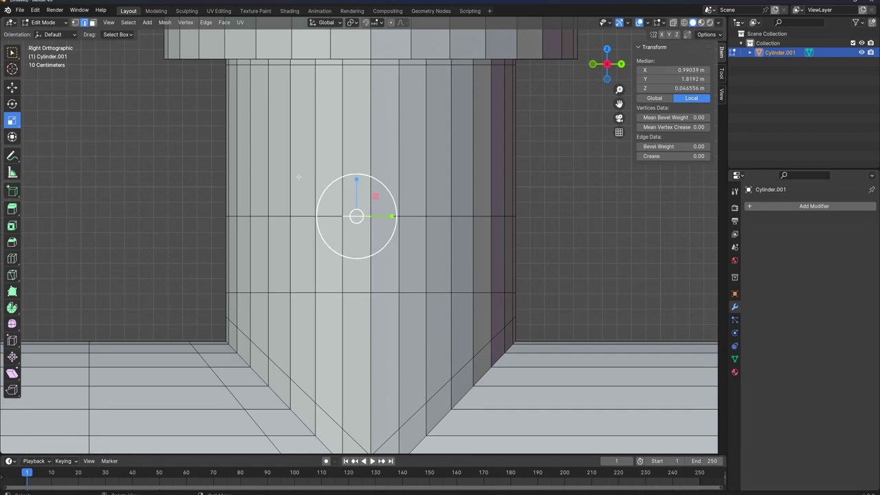
pyautogui.hotkey('ctrl', 'e')
pyautogui.press('Escape')
pyautogui.hotkey('ctrl', 'r')
pyautogui.click(340, 131)
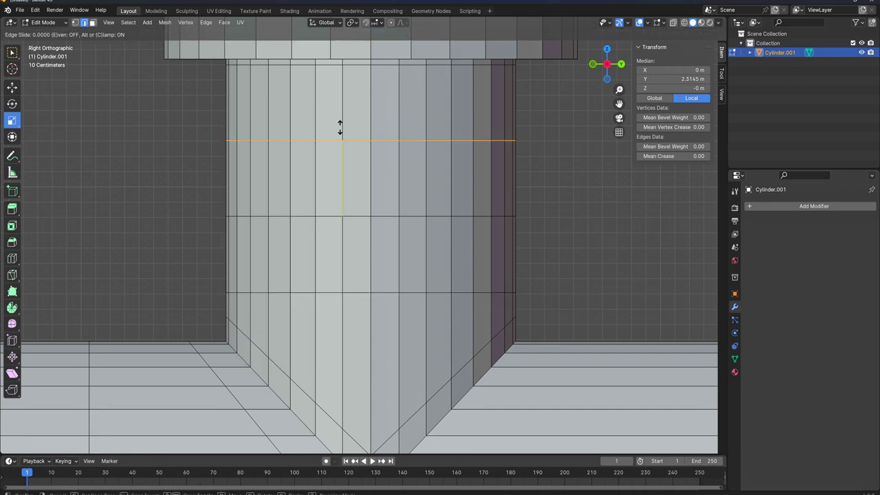
pyautogui.click(343, 146)
# Step: In wireframe face selection, delete the +Y half and the entire lower arm, keeping only the upper -Y portion with the new loops
pyautogui.scroll(-5, 474, 360)
pyautogui.keyDown('shift'); pyautogui.moveTo(461, 349); pyautogui.dragTo(457, 317, button='middle'); pyautogui.keyUp('shift')
pyautogui.scroll(-2, 352, 189)
pyautogui.press('KP_3')
pyautogui.scroll(2, 368, 222)
pyautogui.press('Tab')
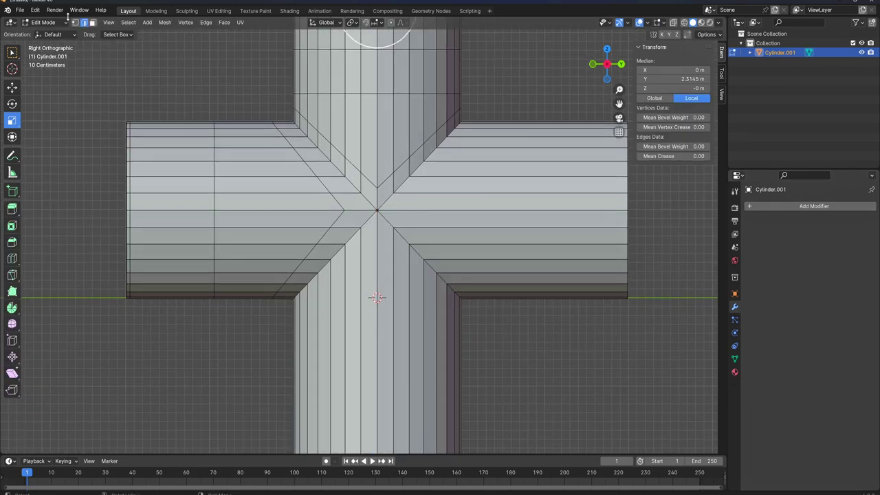
pyautogui.click(92, 23)
pyautogui.scroll(-5, 313, 154)
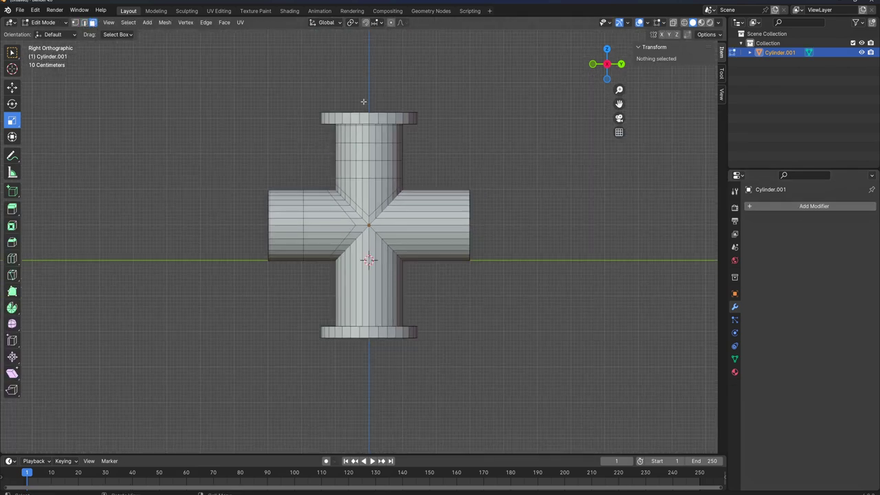
pyautogui.hotkey('shift', 'z')
pyautogui.moveTo(368, 89)
pyautogui.mouseDown()
pyautogui.moveTo(444, 255)
pyautogui.moveTo(545, 401)
pyautogui.mouseUp()
pyautogui.keyDown('shift'); pyautogui.moveTo(479, 409); pyautogui.dragTo(333, 268); pyautogui.keyUp('shift')
pyautogui.keyDown('shift'); pyautogui.click(340, 330); pyautogui.keyUp('shift')
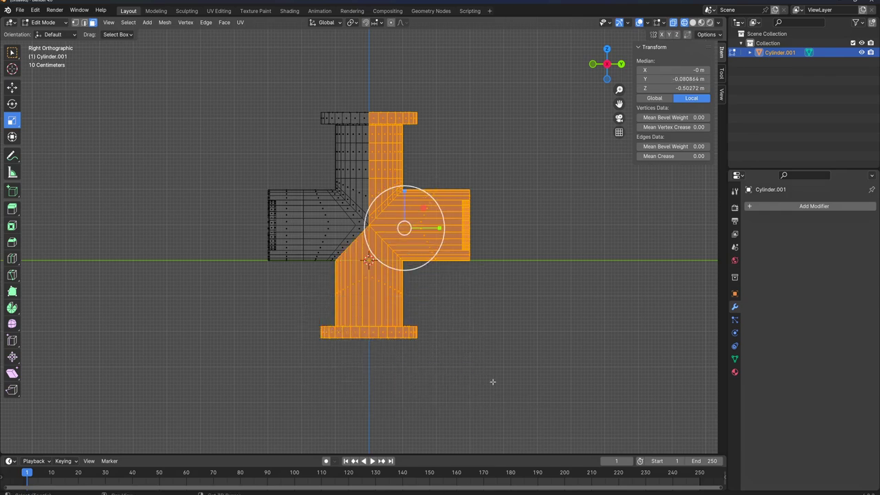
pyautogui.press('x')
pyautogui.click(327, 229)
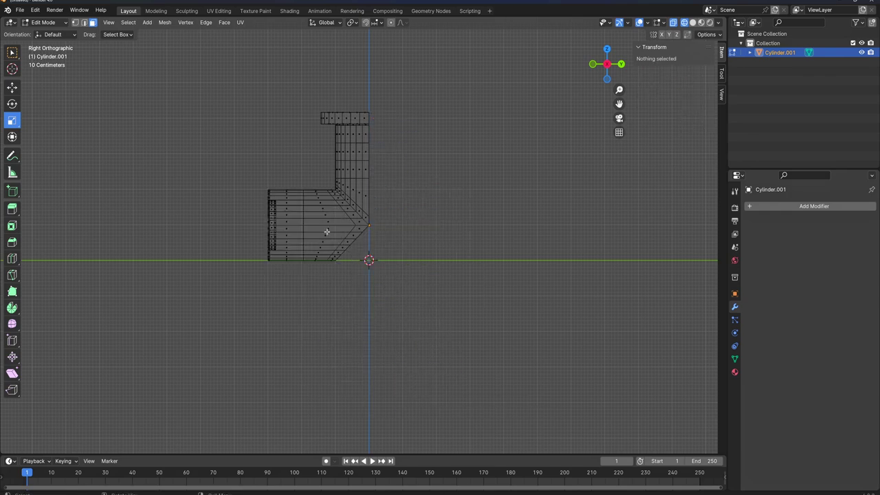
# Step: Return to solid shading and add a Mirror modifier on the Y and Z axes with X turned off
pyautogui.scroll(-1, 365, 222)
pyautogui.scroll(3, 365, 226)
pyautogui.press('z')
pyautogui.click(448, 218)
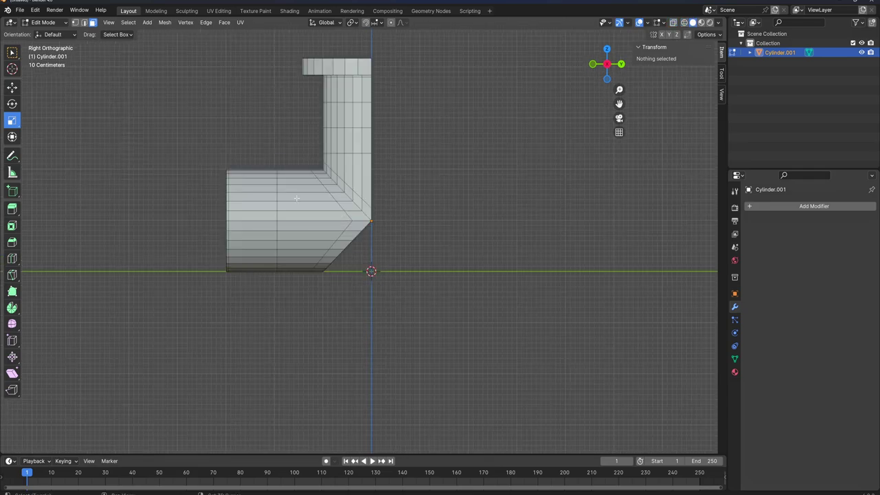
pyautogui.keyDown('shift'); pyautogui.moveTo(297, 197); pyautogui.dragTo(366, 237, button='middle'); pyautogui.keyUp('shift')
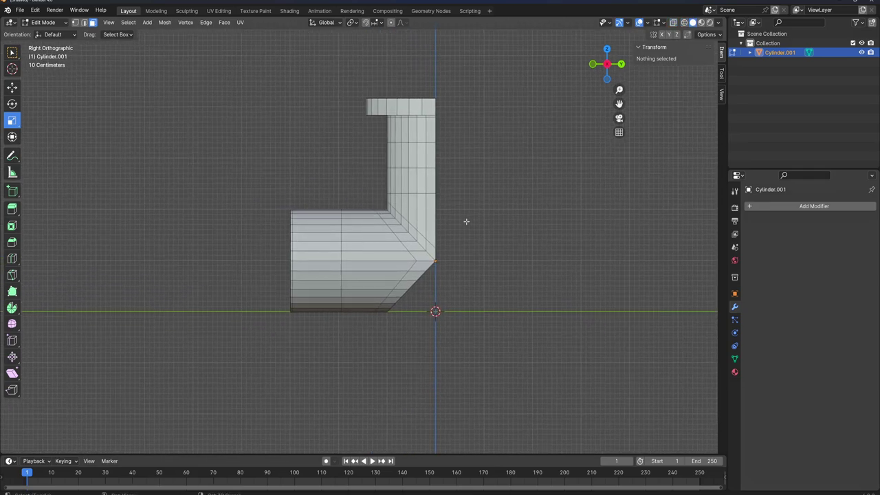
pyautogui.click(829, 206)
pyautogui.click(827, 211)
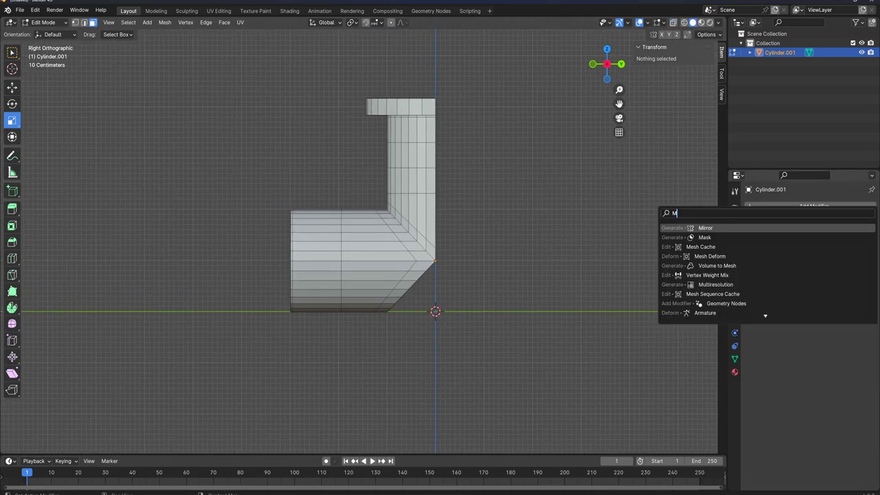
pyautogui.write('mi')
pyautogui.press('Return')
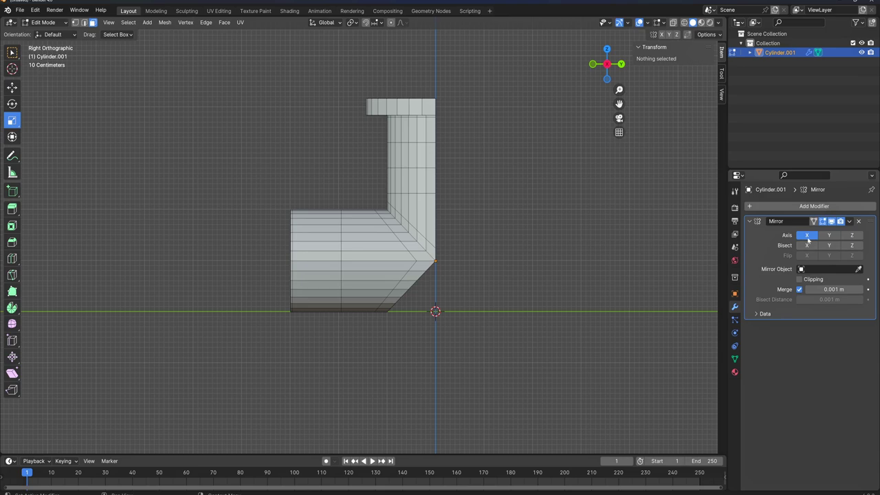
pyautogui.click(830, 235)
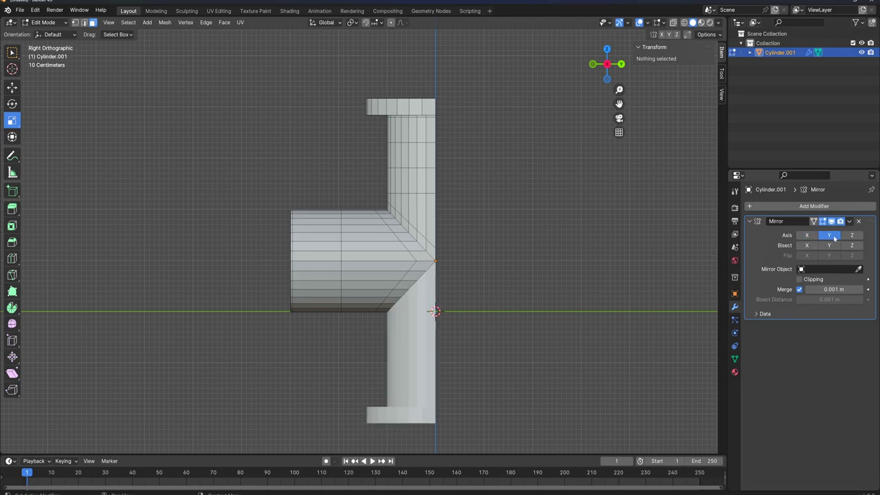
pyautogui.click(852, 236)
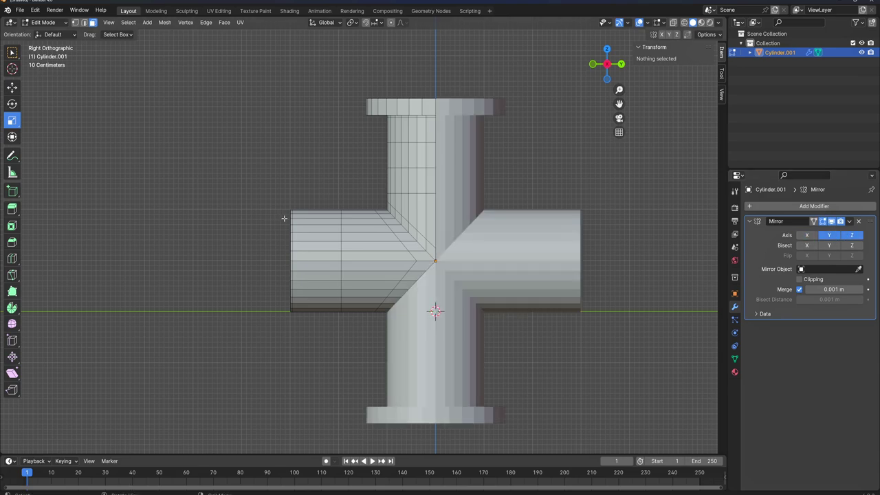
# Step: Set the Mirror modifier's merge distance to 0.083 m and apply the modifier in Object Mode
pyautogui.moveTo(284, 218); pyautogui.dragTo(257, 225, button='middle')
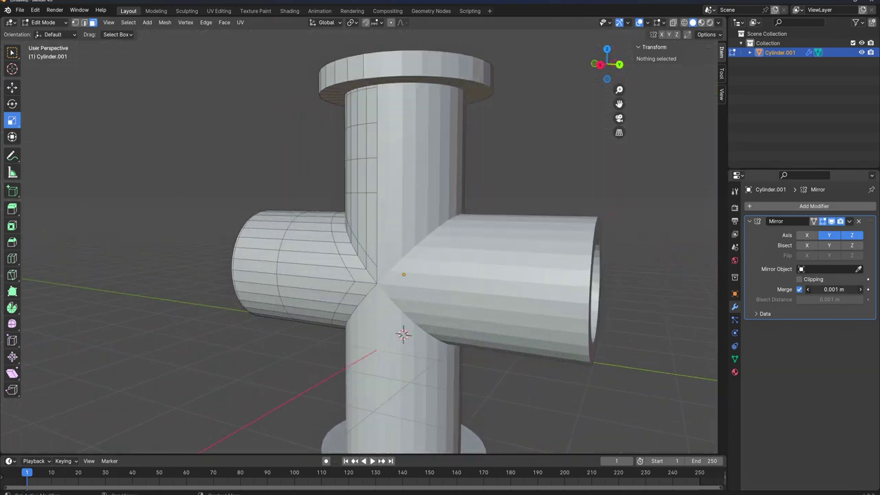
pyautogui.moveTo(385, 227); pyautogui.dragTo(368, 247, button='middle')
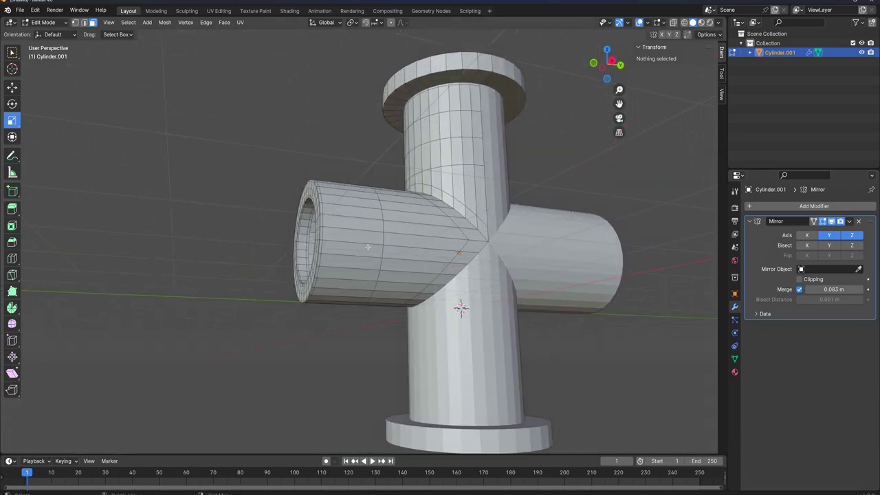
pyautogui.click(849, 221)
pyautogui.press('Tab')
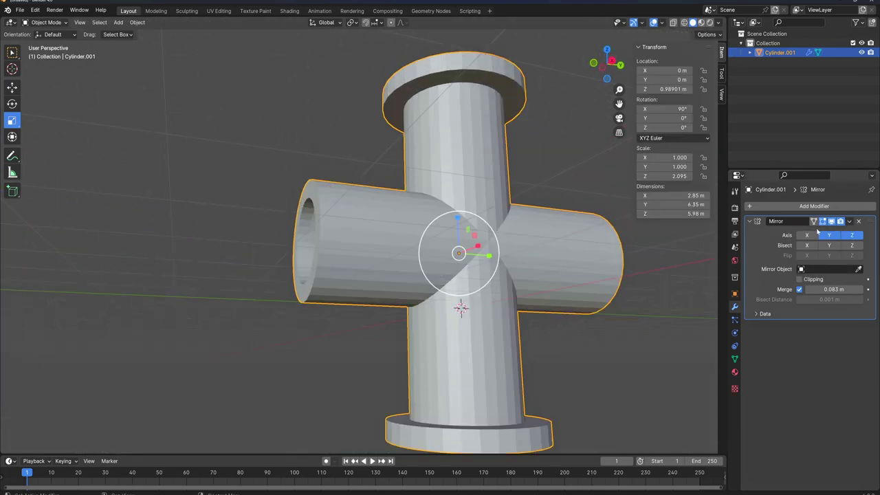
pyautogui.click(851, 220)
pyautogui.click(825, 232)
# Step: Deselect the mirrored pipe and hide the transform sidebar
pyautogui.click(527, 178)
pyautogui.press('KP_3')
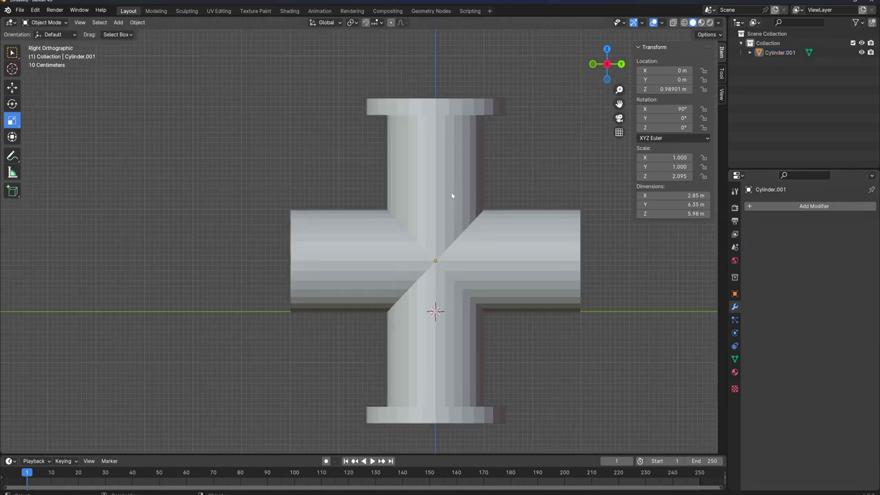
pyautogui.scroll(5, 451, 191)
pyautogui.moveTo(412, 201); pyautogui.dragTo(571, 155, button='middle')
pyautogui.press('n')
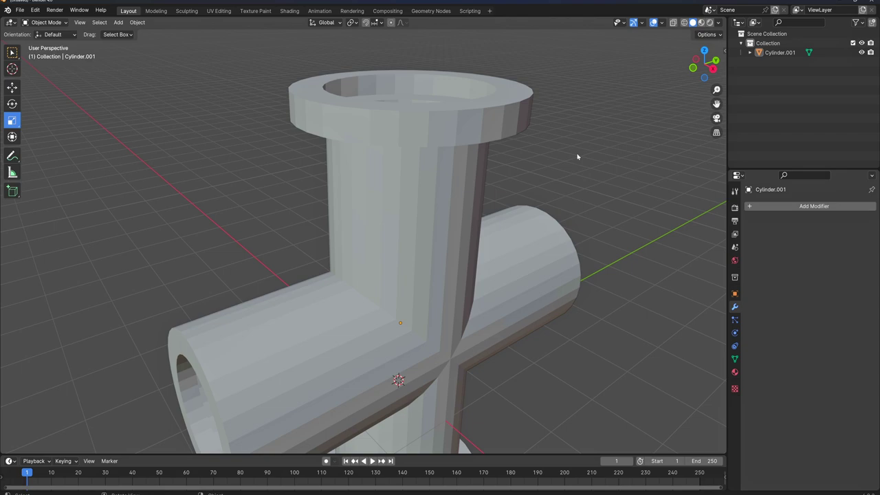
# Step: Enter Edit Mode on the cross pipe and add a Subdivision Surface modifier
pyautogui.press('KP_3')
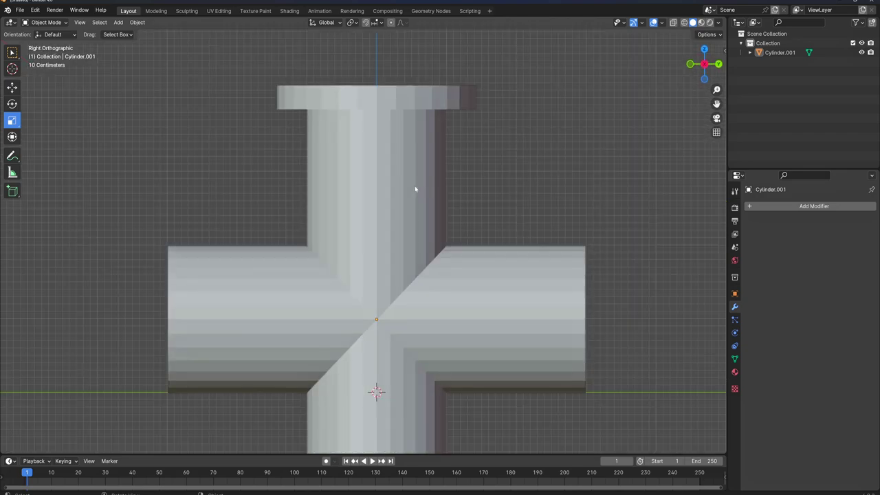
pyautogui.keyDown('shift'); pyautogui.moveTo(424, 286); pyautogui.dragTo(458, 189, button='middle'); pyautogui.keyUp('shift')
pyautogui.scroll(-3, 450, 199)
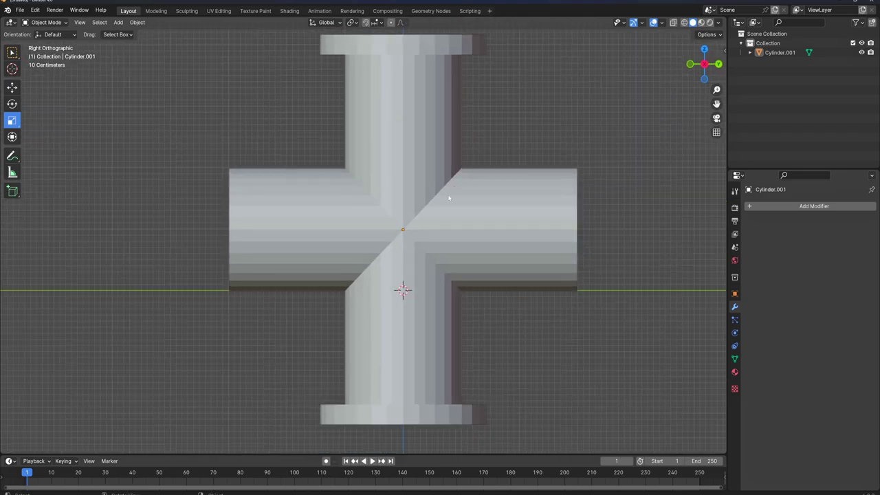
pyautogui.press('Tab')
pyautogui.click(832, 206)
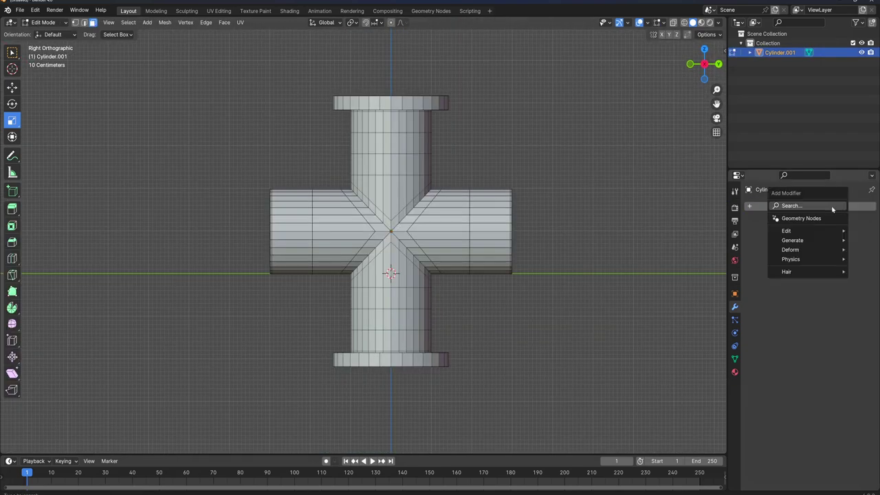
pyautogui.write('su')
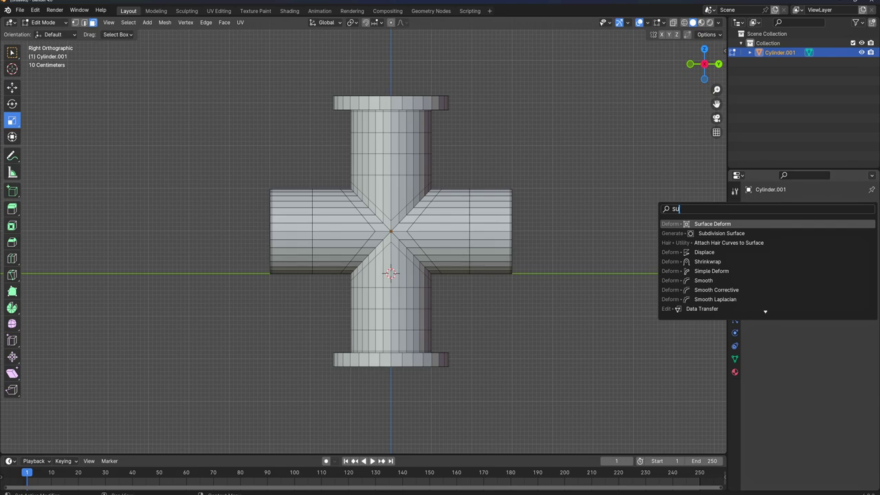
pyautogui.click(729, 233)
pyautogui.moveTo(364, 207); pyautogui.dragTo(370, 246, button='middle')
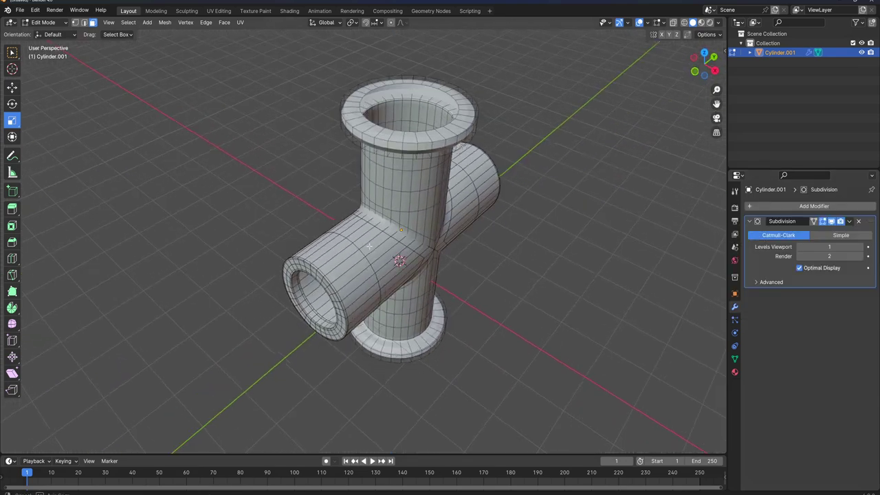
# Step: Set the Subdivision modifier's viewport levels to 3
pyautogui.scroll(2, 372, 241)
pyautogui.click(839, 247)
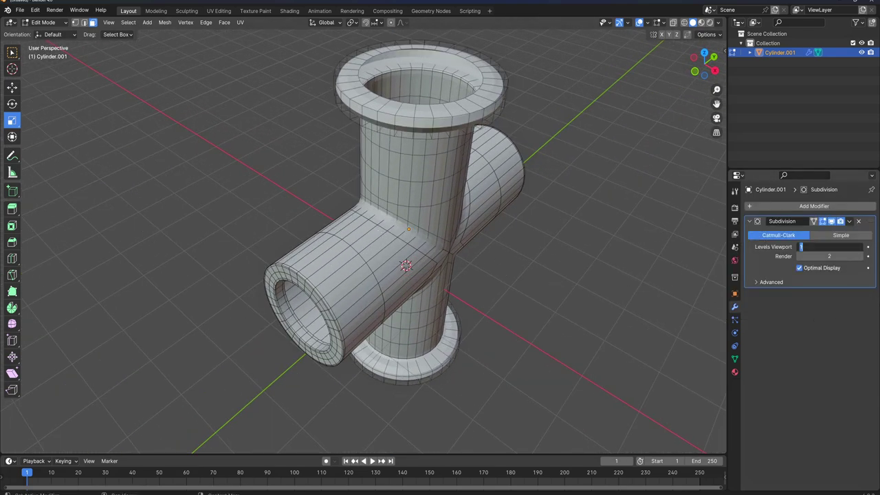
pyautogui.write('3')
pyautogui.press('Return')
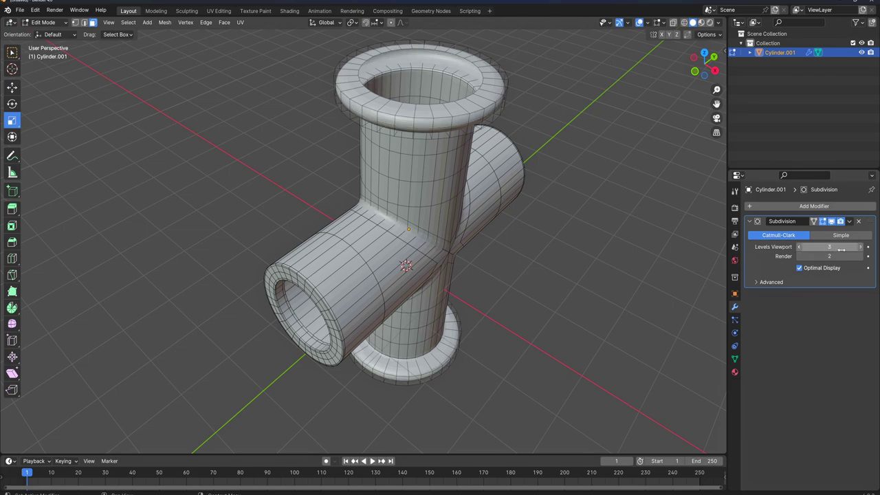
# Step: Return to Object Mode, examine the smoothed seam where the arms cross, and remove the Subdivision modifier
pyautogui.moveTo(465, 289); pyautogui.dragTo(275, 238, button='middle')
pyautogui.press('Tab')
pyautogui.scroll(3, 432, 254)
pyautogui.scroll(-3, 323, 185)
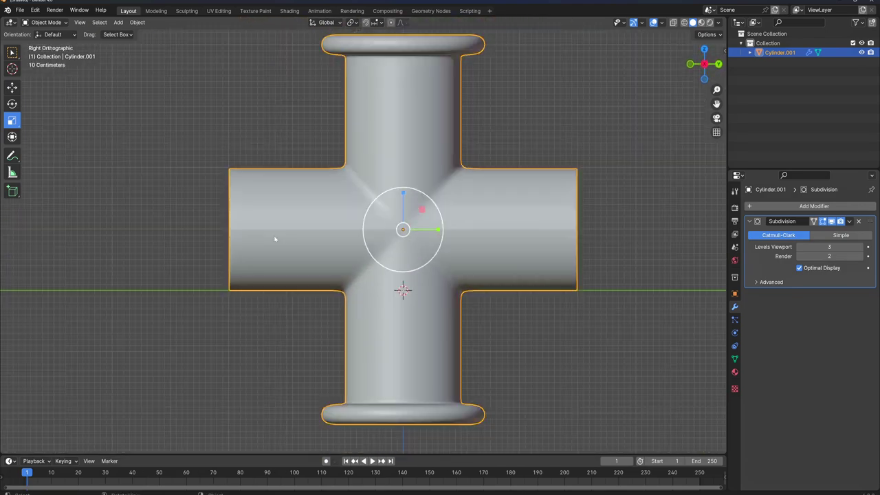
pyautogui.scroll(2, 378, 244)
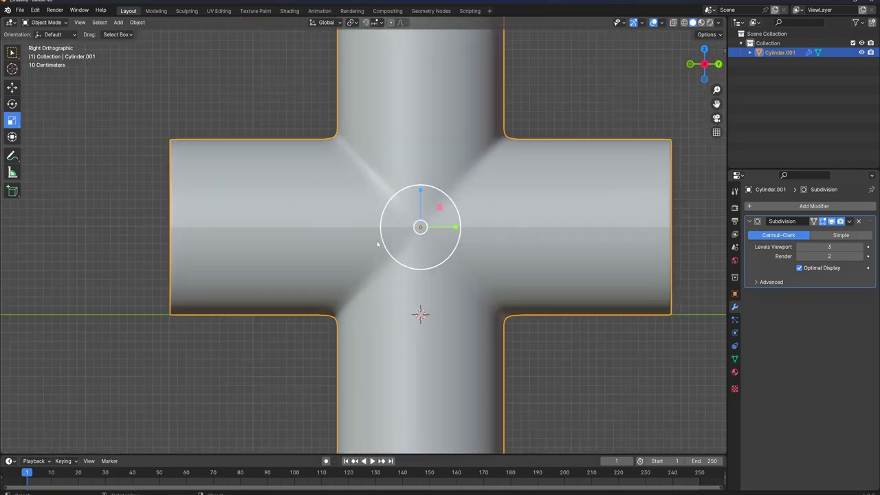
pyautogui.click(859, 222)
# Step: In wireframe Edit Mode, select the vertices along the horizontal centre line and merge them by distance at 0.00001 m
pyautogui.keyDown('ctrl'); pyautogui.scroll(1, 367, 238); pyautogui.keyUp('ctrl')
pyautogui.hotkey('shift', 'z')
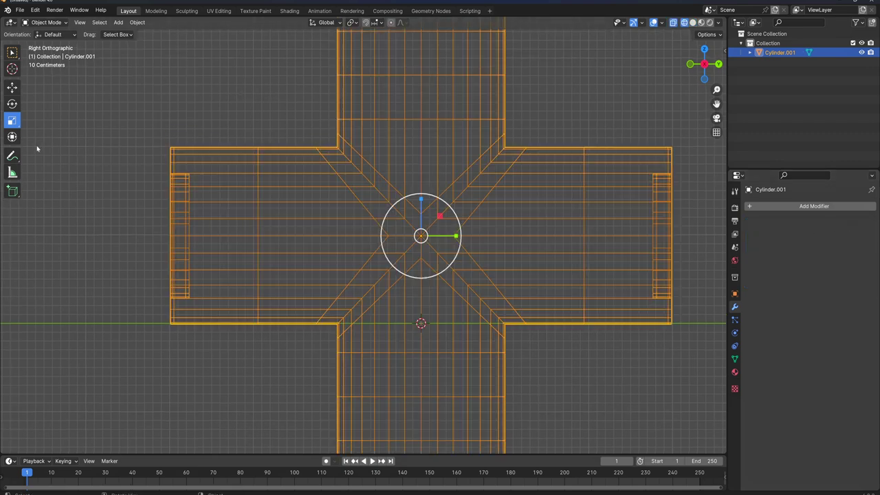
pyautogui.press('Tab')
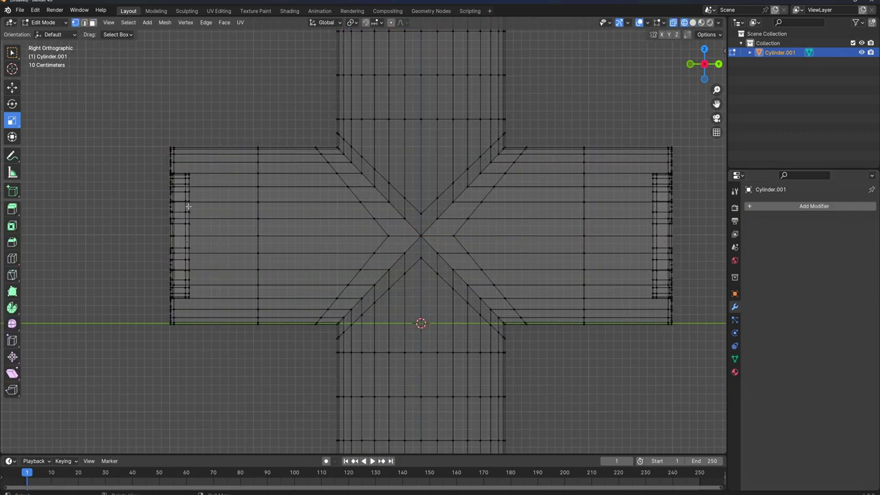
pyautogui.moveTo(141, 220); pyautogui.dragTo(861, 248)
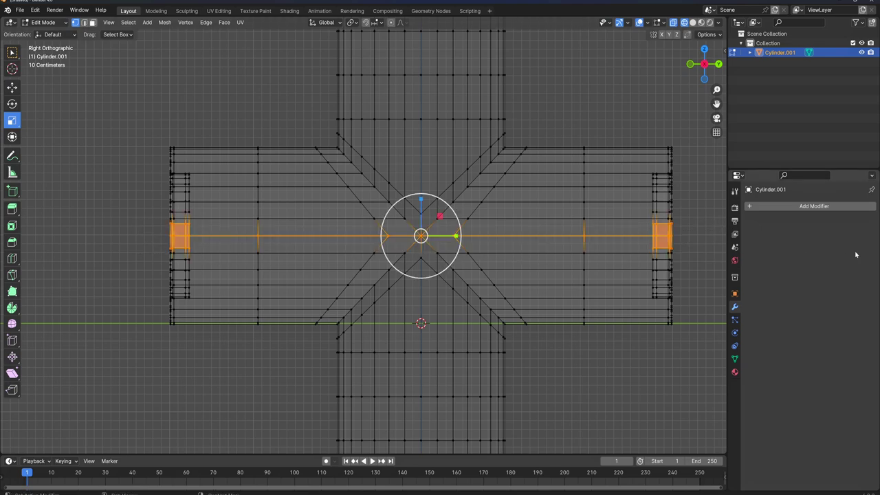
pyautogui.press('m')
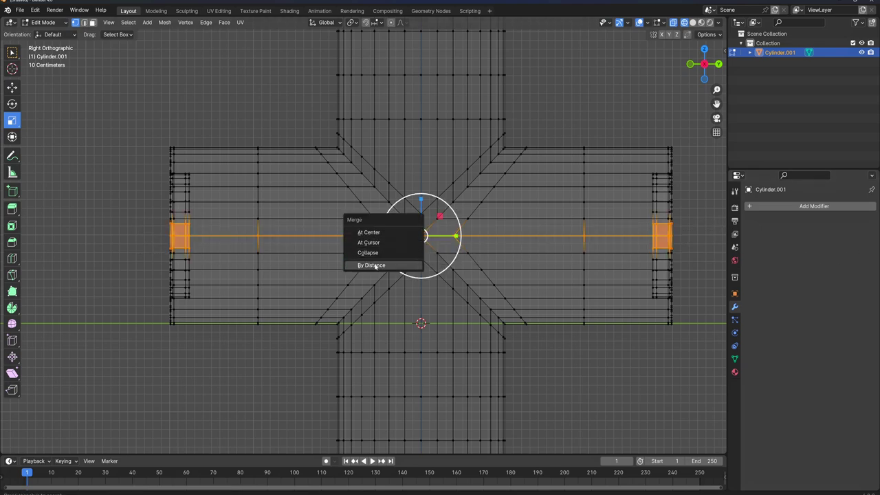
pyautogui.click(389, 266)
pyautogui.click(36, 446)
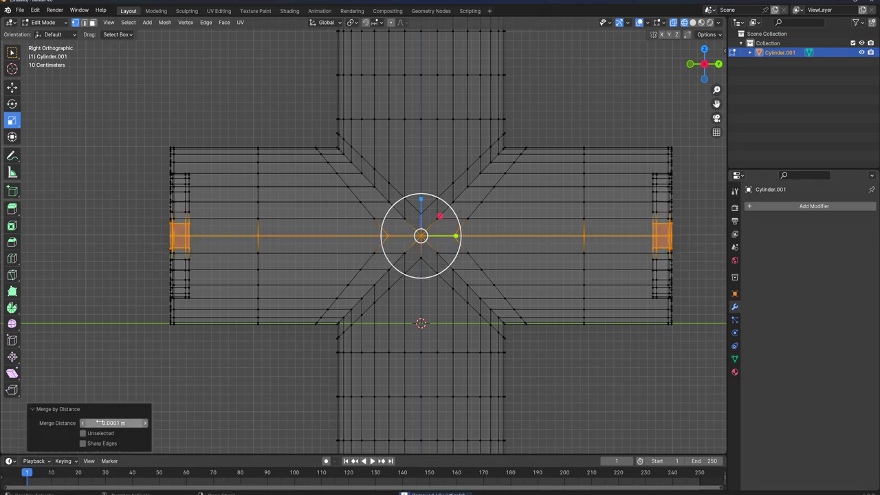
pyautogui.moveTo(97, 421)
pyautogui.mouseDown()
pyautogui.moveTo(137, 421)
pyautogui.moveTo(97, 423)
pyautogui.mouseUp()
# Step: From the front, select only the outer-wall centre-line vertices on both sides of the pipe and merge them by distance
pyautogui.press('KP_1')
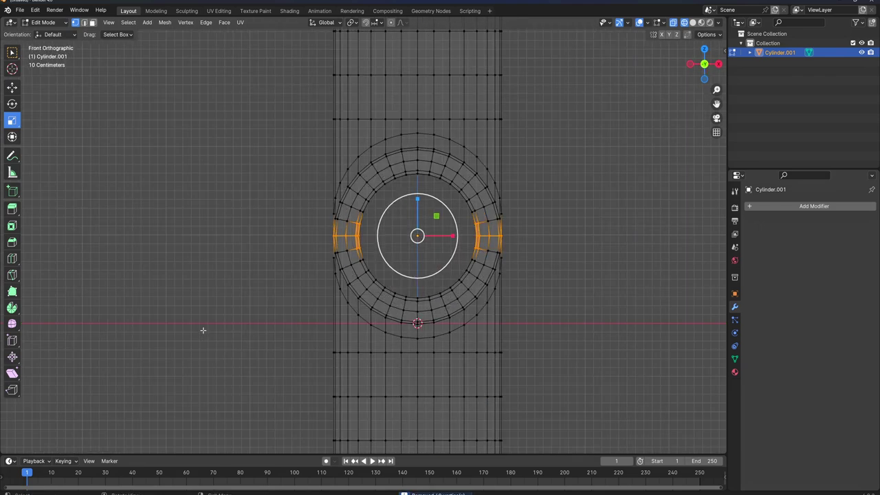
pyautogui.scroll(3, 377, 290)
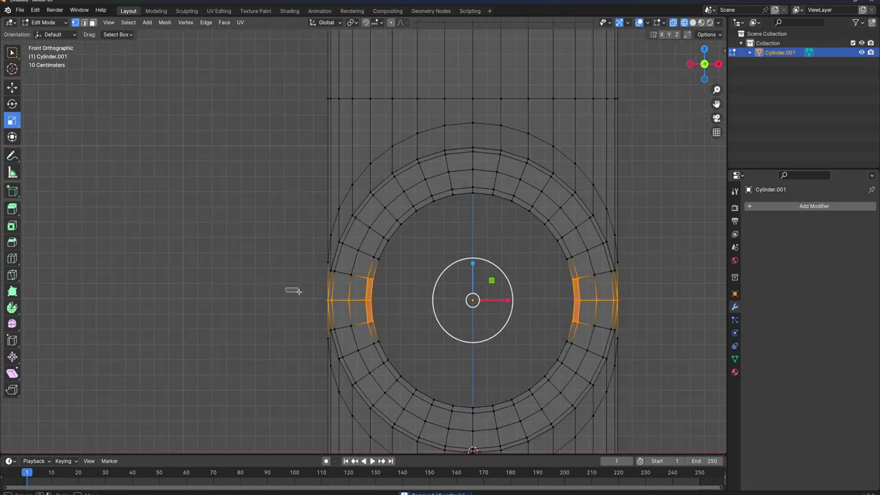
pyautogui.moveTo(286, 288); pyautogui.dragTo(370, 316)
pyautogui.keyDown('shift'); pyautogui.moveTo(692, 323); pyautogui.dragTo(600, 265); pyautogui.keyUp('shift')
pyautogui.press('m')
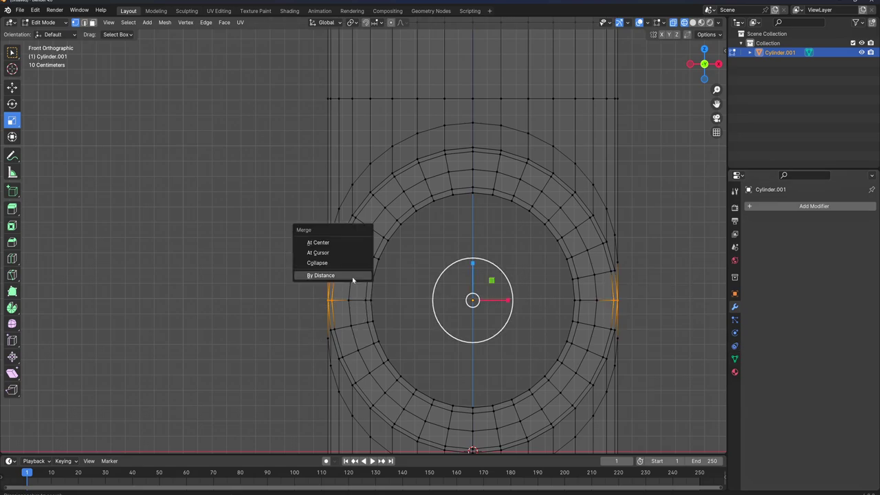
pyautogui.click(353, 276)
# Step: Return to solid shading, set the merge distance to 0.00001 m, and clear the vertex selection
pyautogui.moveTo(342, 297)
pyautogui.mouseDown(button='middle')
pyautogui.moveTo(456, 302)
pyautogui.moveTo(436, 260)
pyautogui.mouseUp(button='middle')
pyautogui.hotkey('alt', 'z')
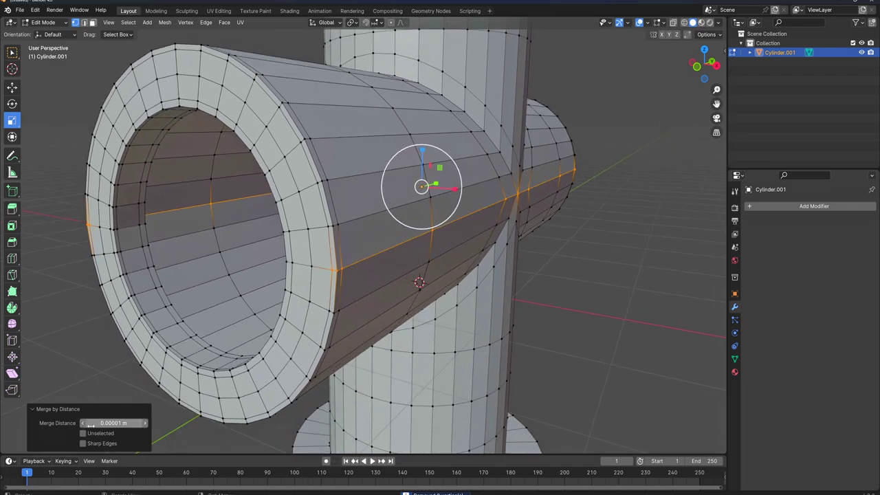
pyautogui.moveTo(97, 423)
pyautogui.mouseDown()
pyautogui.moveTo(127, 423)
pyautogui.moveTo(110, 423)
pyautogui.mouseUp()
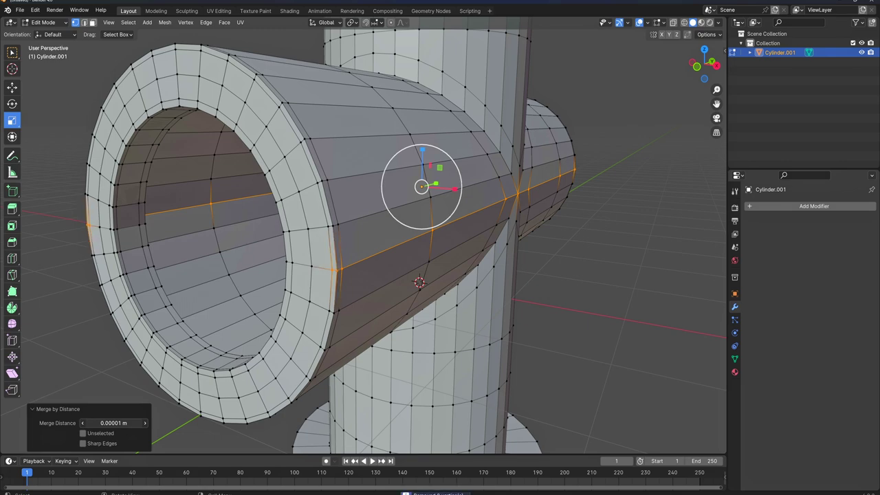
pyautogui.click(55, 411)
pyautogui.click(629, 325)
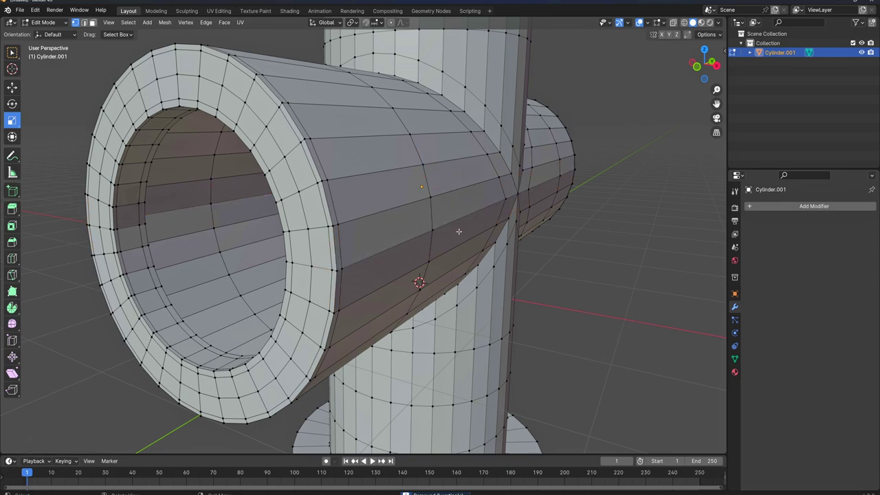
# Step: Select the whole pipe mesh and merge its vertices by distance at 0.00001 m
pyautogui.scroll(-3, 419, 239)
pyautogui.press('KP_3')
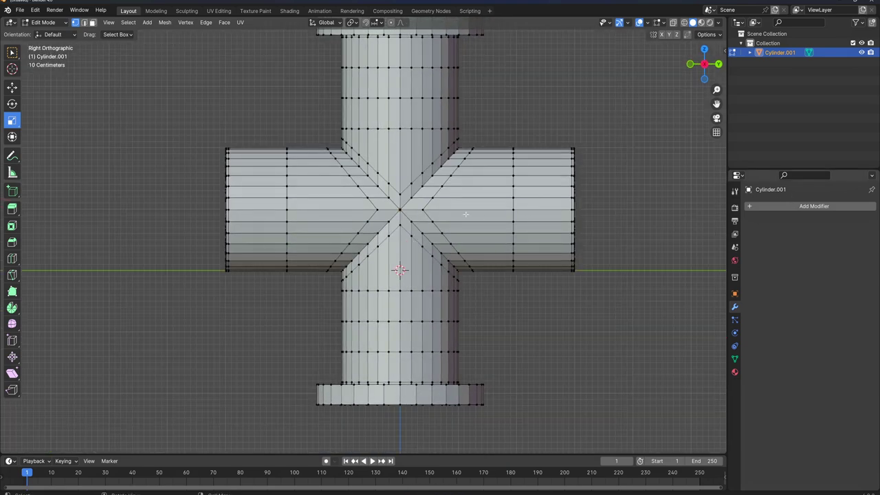
pyautogui.press('a')
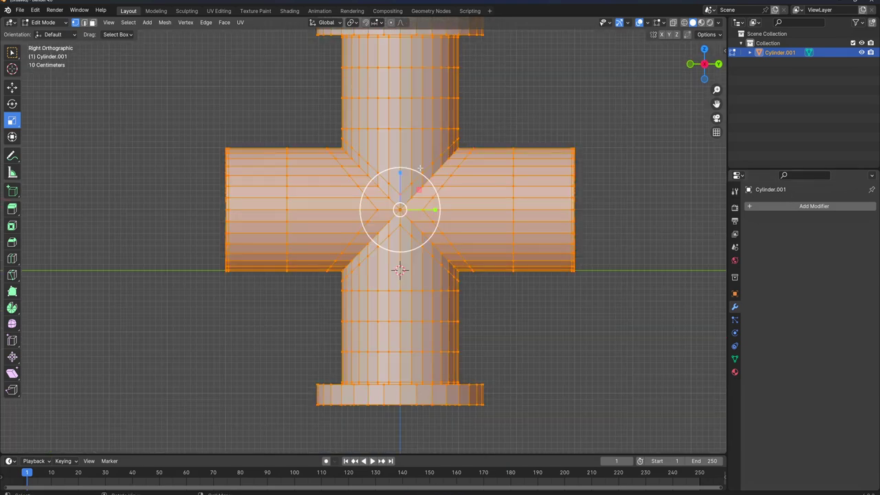
pyautogui.press('m')
pyautogui.click(415, 170)
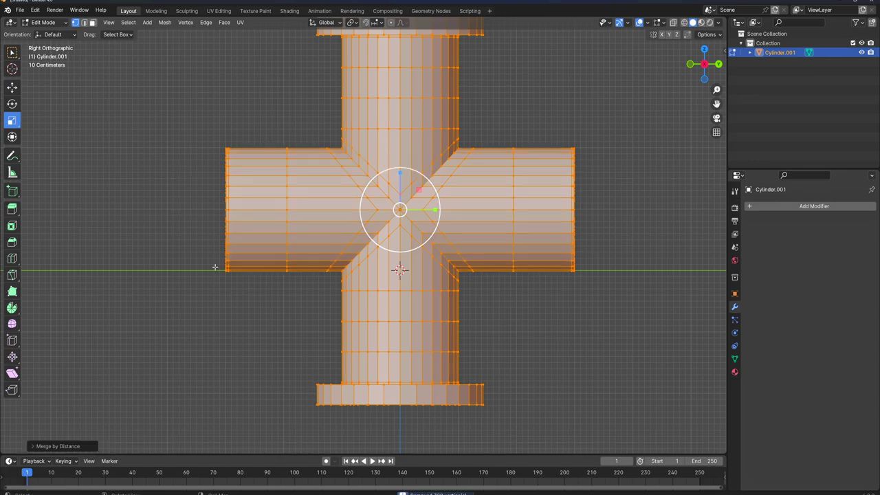
pyautogui.click(58, 446)
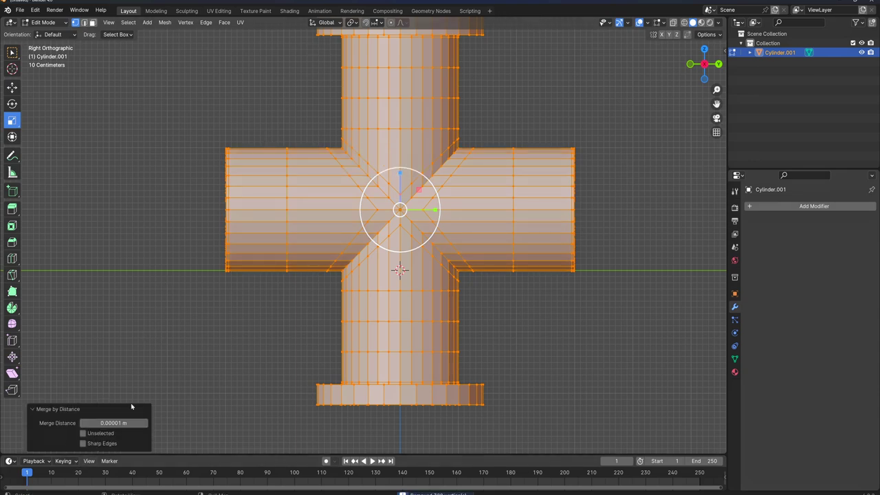
pyautogui.moveTo(113, 423)
pyautogui.mouseDown()
pyautogui.moveTo(144, 423)
pyautogui.moveTo(99, 423)
pyautogui.mouseUp()
# Step: Set the whole-mesh merge distance to 0.00004 m
pyautogui.moveTo(270, 300); pyautogui.dragTo(289, 240, button='middle')
pyautogui.scroll(3, 288, 239)
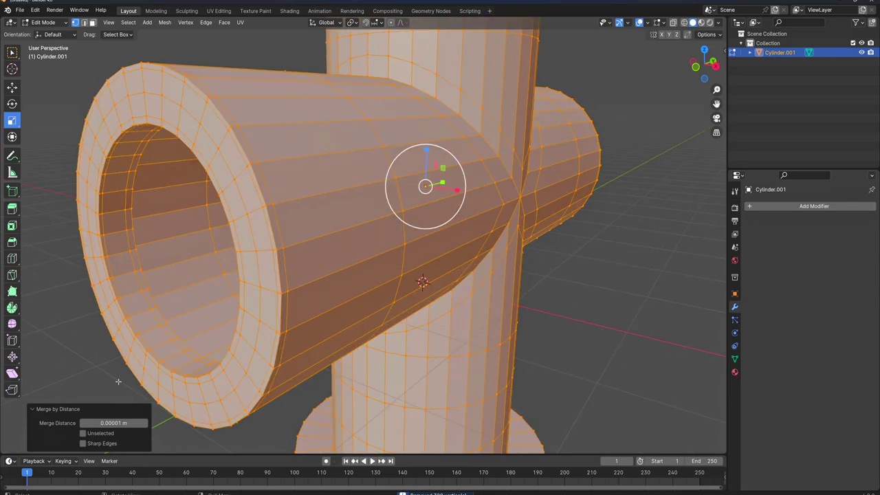
pyautogui.moveTo(590, 283); pyautogui.dragTo(556, 283, button='middle')
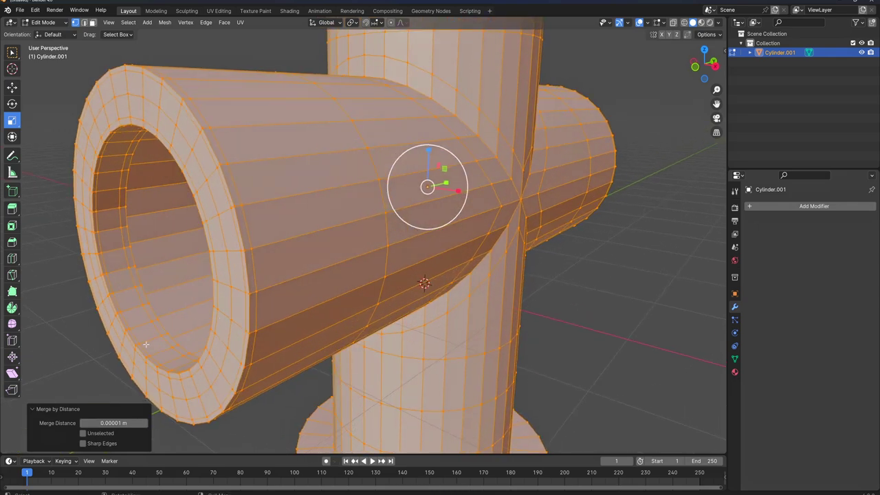
pyautogui.click(124, 423)
pyautogui.write('0.00001')
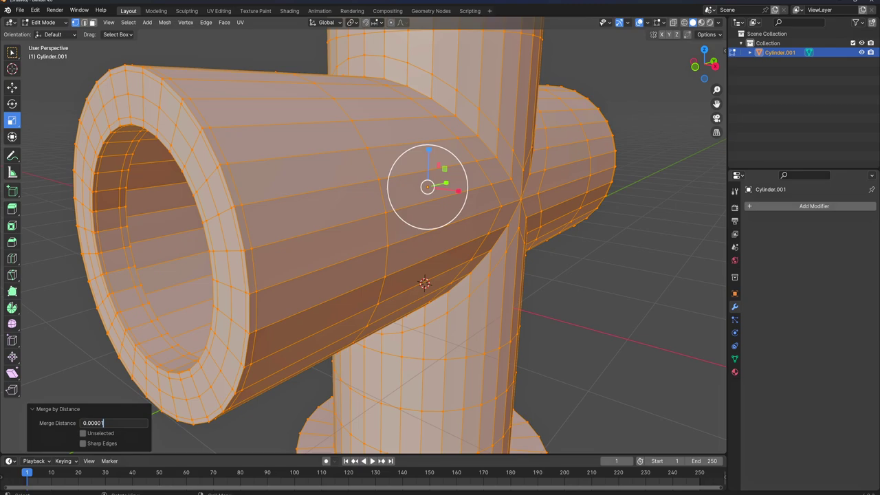
pyautogui.write('1')
pyautogui.press('Return')
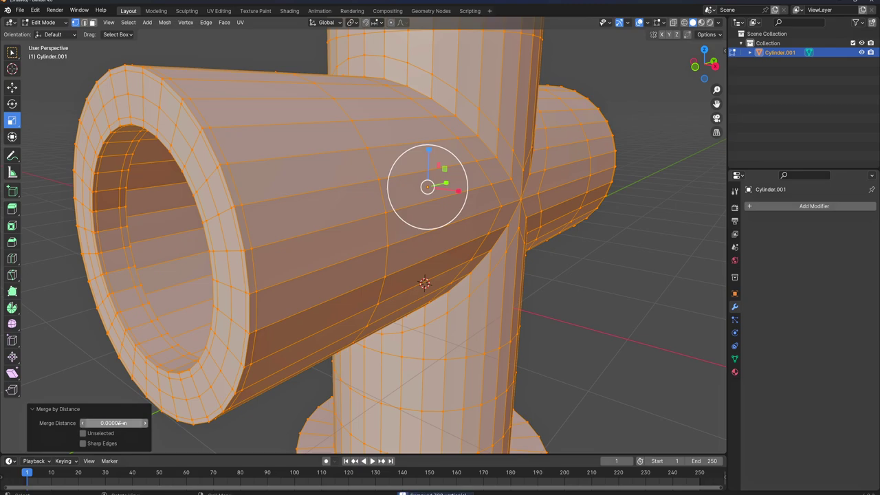
pyautogui.click(124, 423)
pyautogui.click(110, 423)
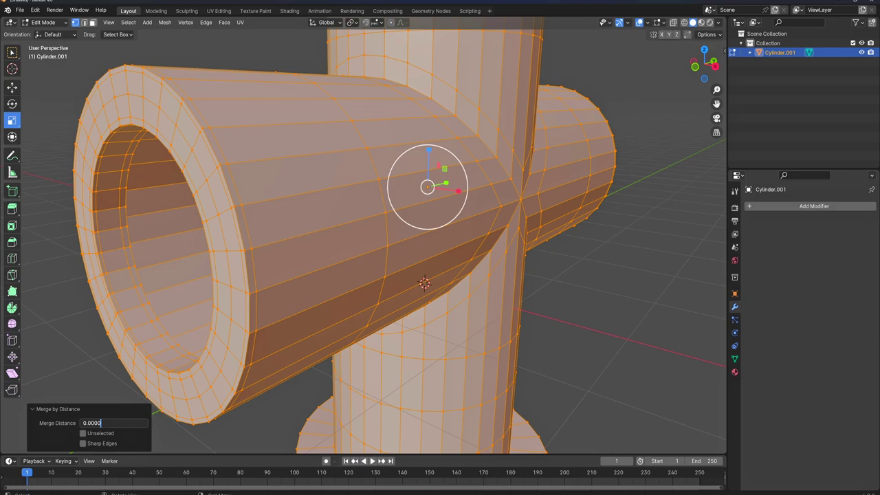
pyautogui.write('4')
pyautogui.press('Return')
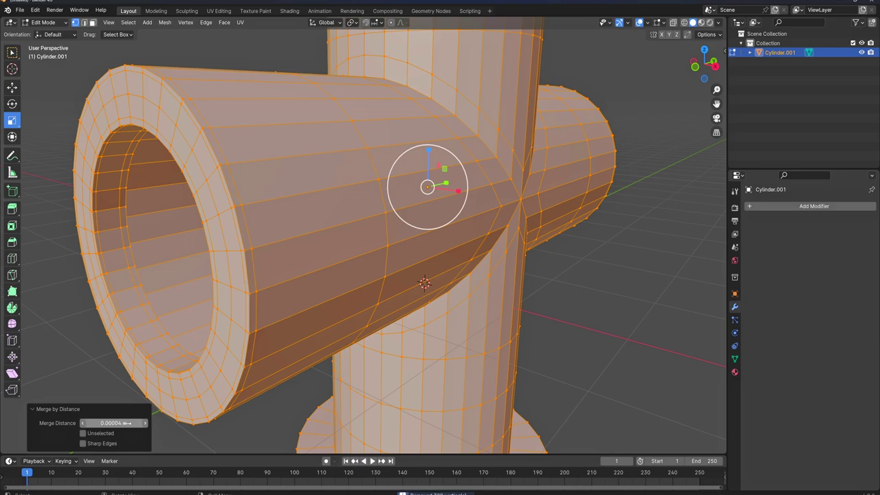
pyautogui.click(97, 411)
# Step: Deselect the mesh and return to Object Mode in the right orthographic view
pyautogui.scroll(-5, 536, 267)
pyautogui.moveTo(543, 266); pyautogui.dragTo(402, 248, button='middle')
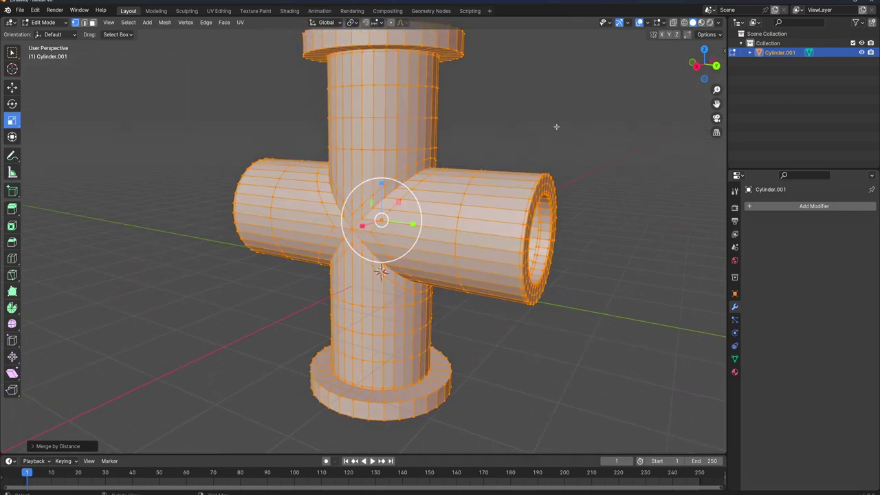
pyautogui.click(556, 128)
pyautogui.press('Tab')
pyautogui.moveTo(503, 163); pyautogui.dragTo(443, 196, button='middle')
pyautogui.press('KP_3')
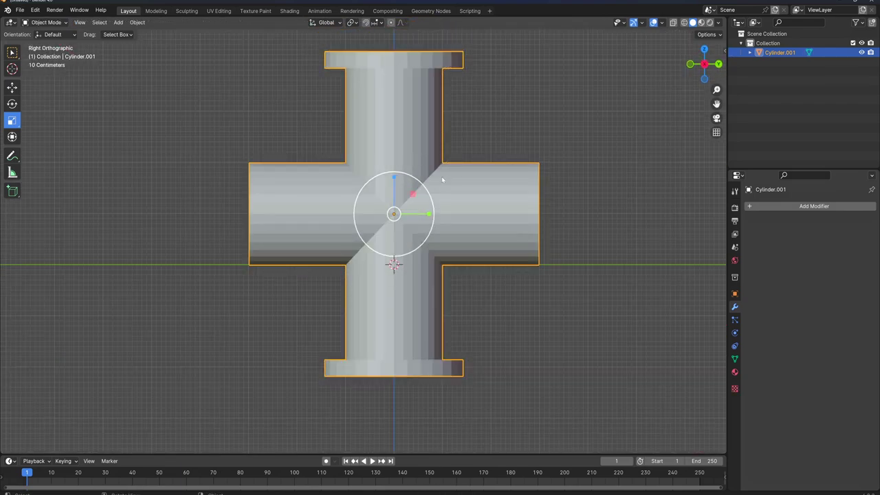
# Step: Add a Subdivision Surface modifier to the pipe and set its viewport level to 4
pyautogui.click(800, 206)
pyautogui.write('sub')
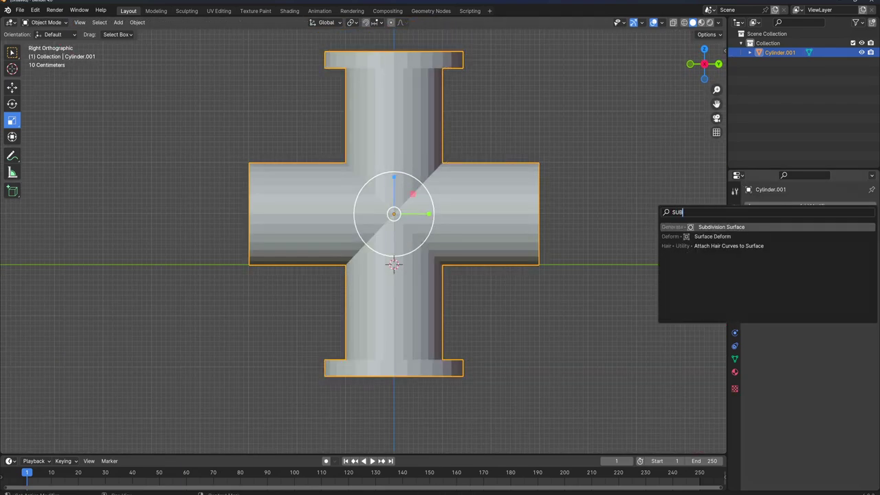
pyautogui.press('Return')
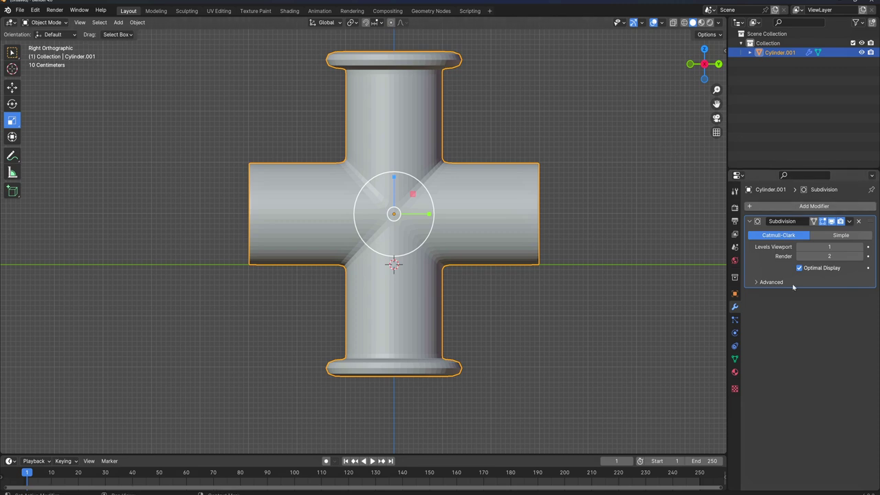
pyautogui.doubleClick(830, 247)
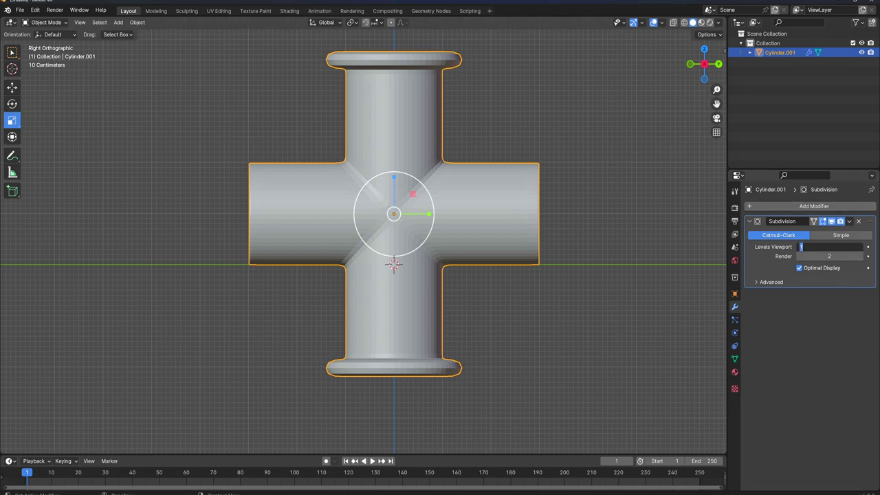
pyautogui.write('4')
pyautogui.press('Return')
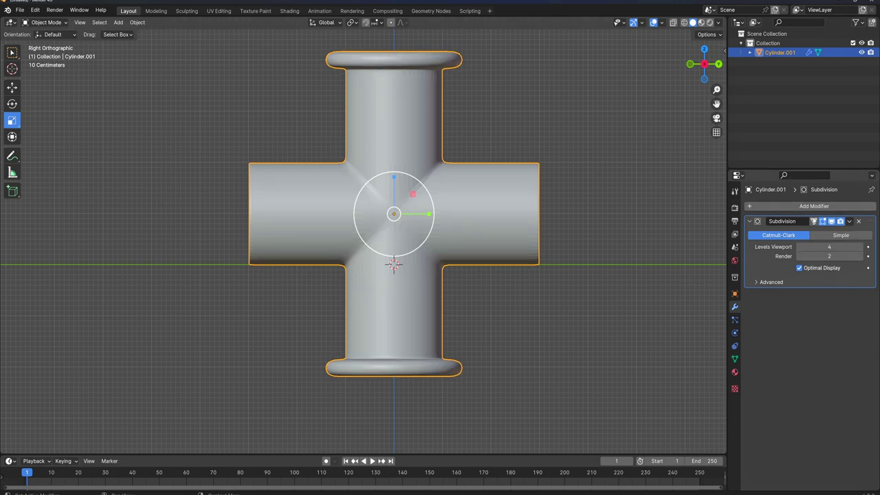
# Step: Apply the Subdivision modifier to the pipe, clear the selection and inspect the smoothed mesh in perspective
pyautogui.click(849, 220)
pyautogui.click(801, 232)
pyautogui.click(568, 228)
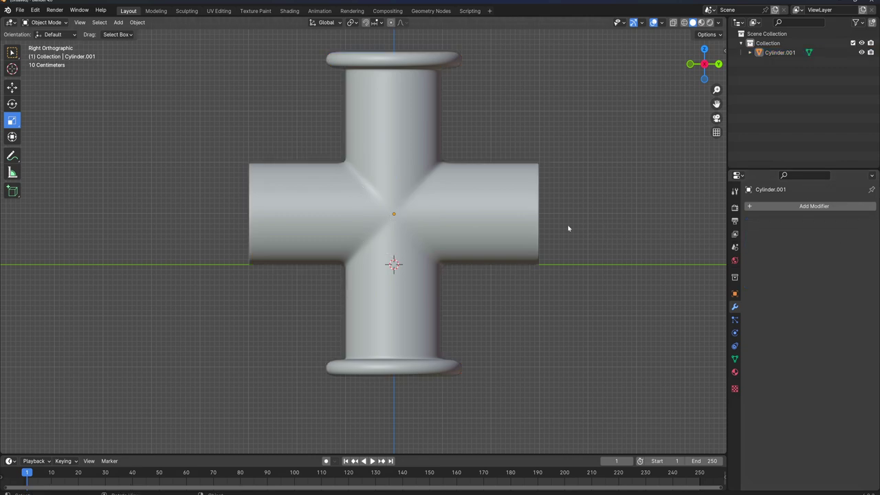
pyautogui.moveTo(568, 228); pyautogui.dragTo(497, 249, button='middle')
pyautogui.moveTo(453, 194); pyautogui.dragTo(319, 87, button='middle')
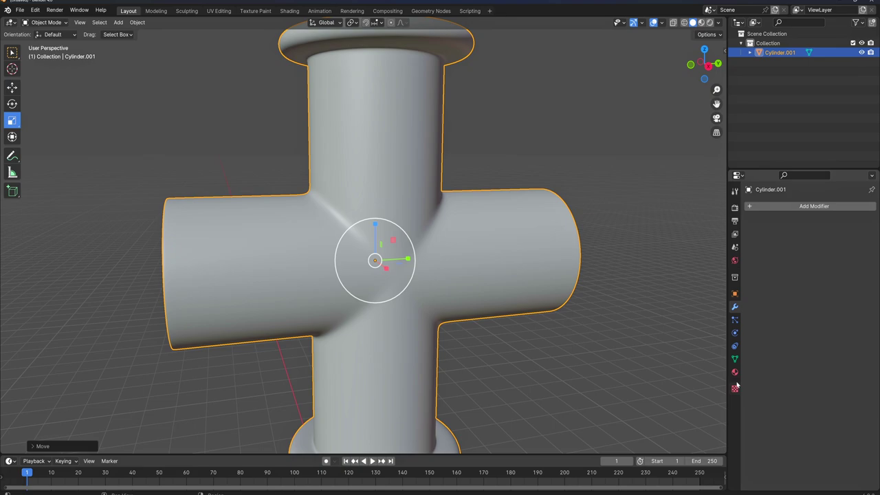
# Step: Create a new material for the pipe and darken its base color to a gray with a value of about 0.238
pyautogui.click(735, 373)
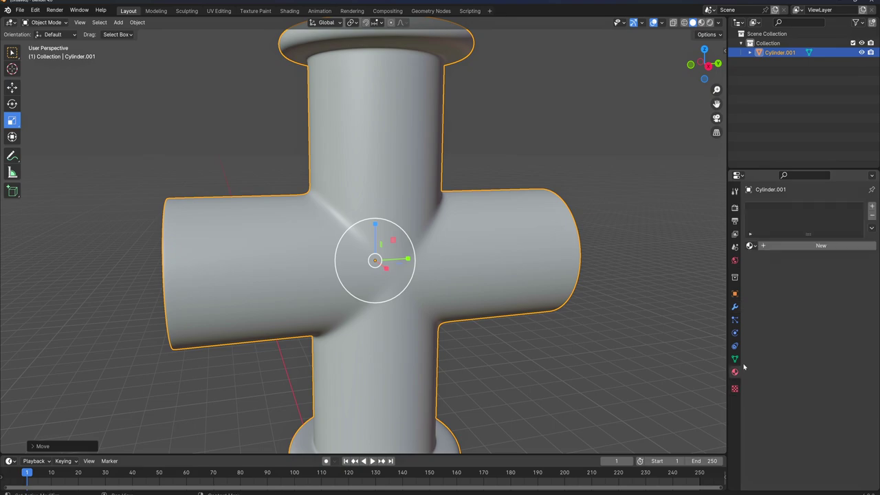
pyautogui.click(808, 248)
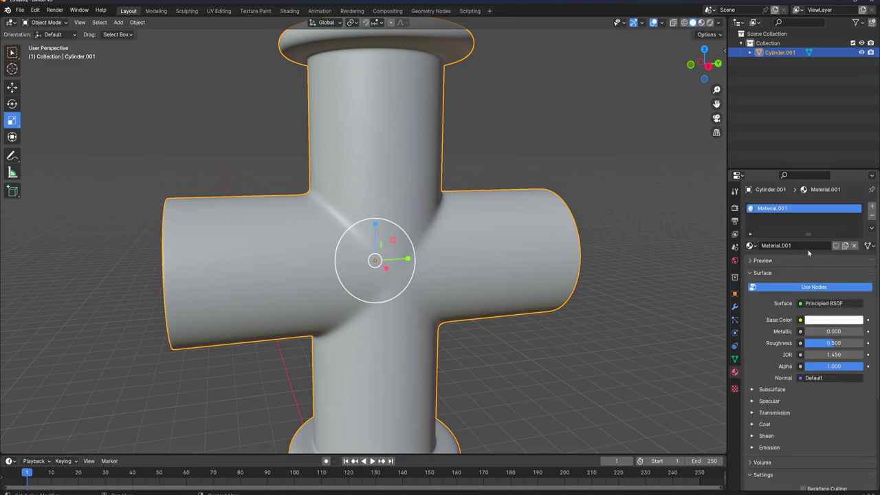
pyautogui.click(828, 320)
pyautogui.click(855, 206)
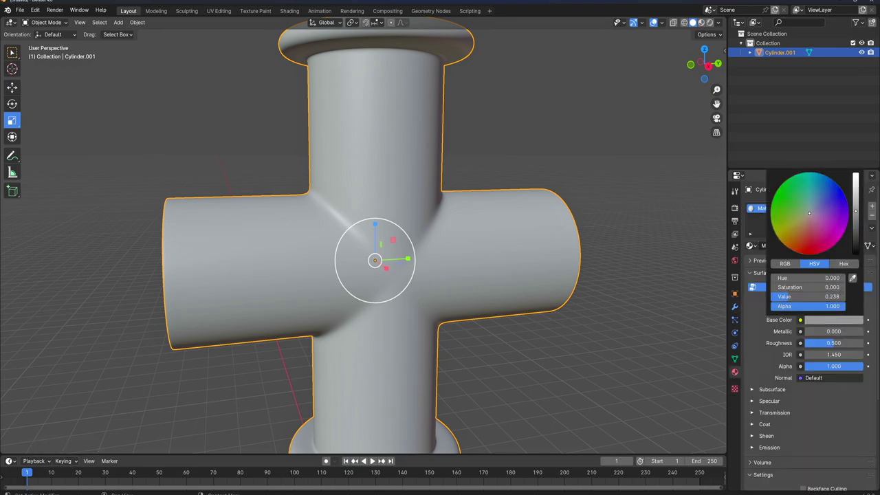
# Step: Set the pipe material's metallic value to 1.0 and its roughness to 0.3
pyautogui.moveTo(816, 332)
pyautogui.mouseDown()
pyautogui.moveTo(864, 331)
pyautogui.moveTo(826, 343)
pyautogui.mouseUp()
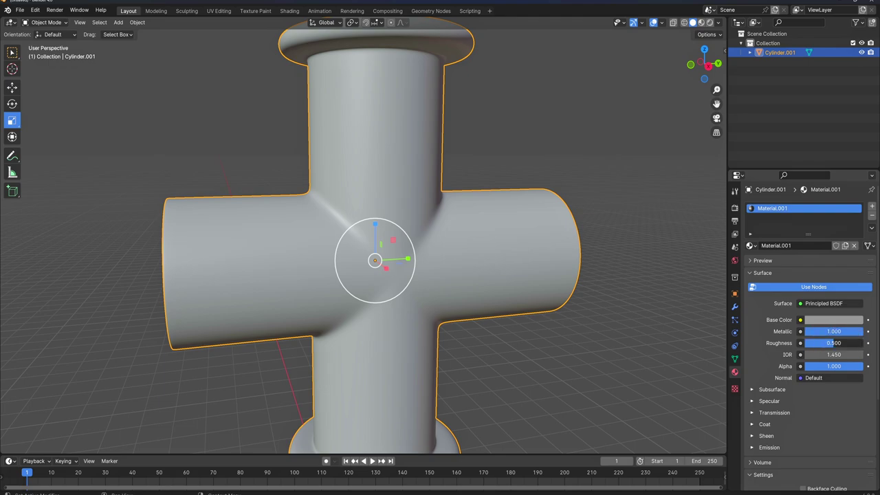
pyautogui.click(831, 343)
pyautogui.write('0.3')
pyautogui.press('Return')
# Step: Switch the viewport to material preview shading, view the metallic pipe from an angle showing its open end, and deselect it
pyautogui.click(700, 22)
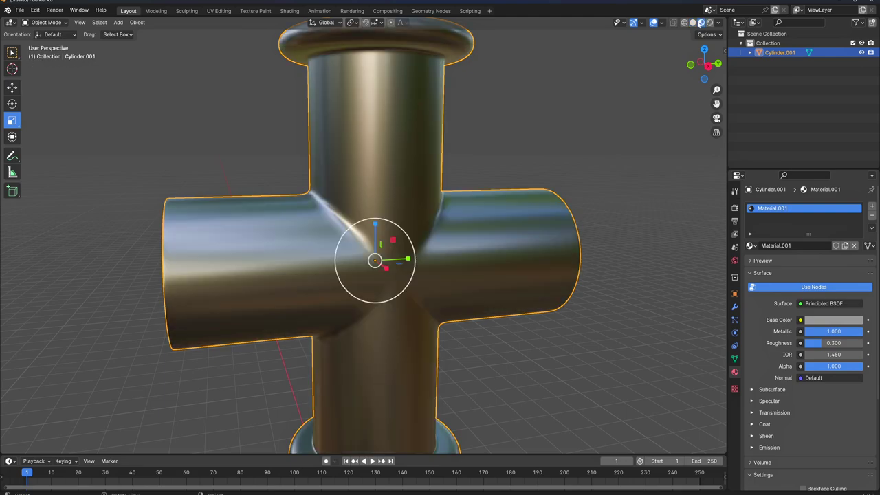
pyautogui.moveTo(213, 314); pyautogui.dragTo(298, 254, button='middle')
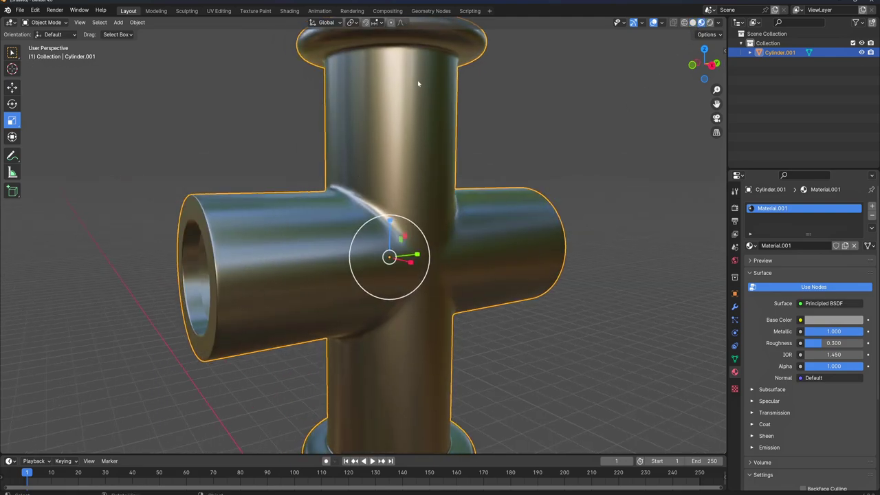
pyautogui.moveTo(367, 154); pyautogui.dragTo(396, 204, button='middle')
pyautogui.scroll(5, 396, 204)
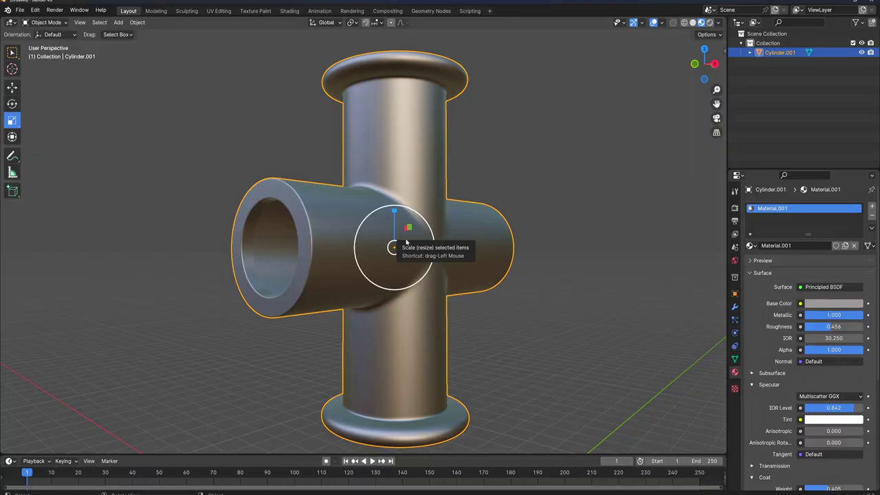
pyautogui.click(604, 329)
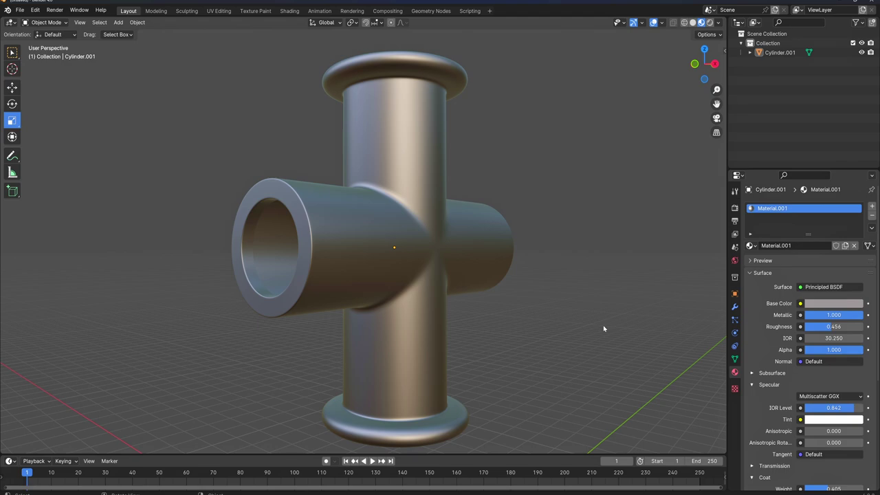